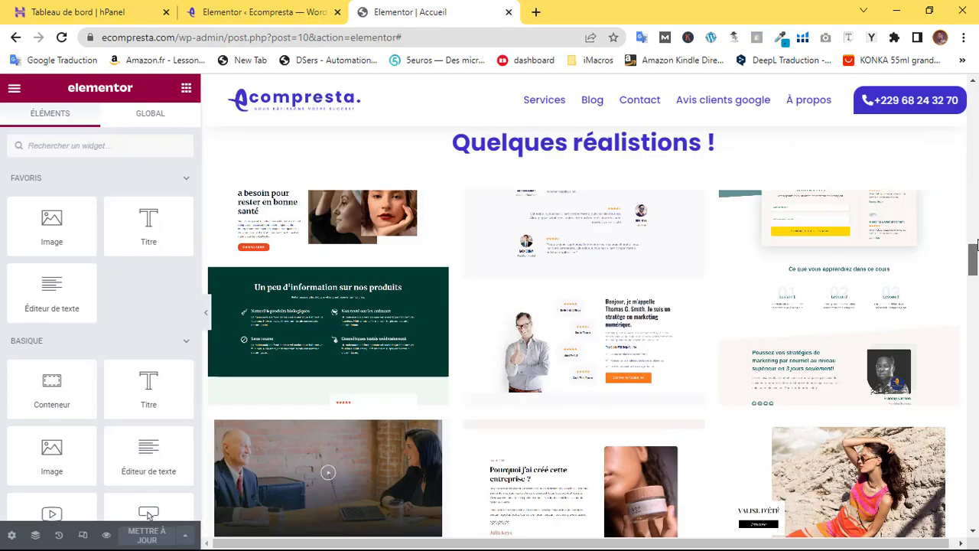
- Open the Google reCAPTCHA site at google.com/recaptcha in a new browser tab
scroll(975, 252, down, 1)
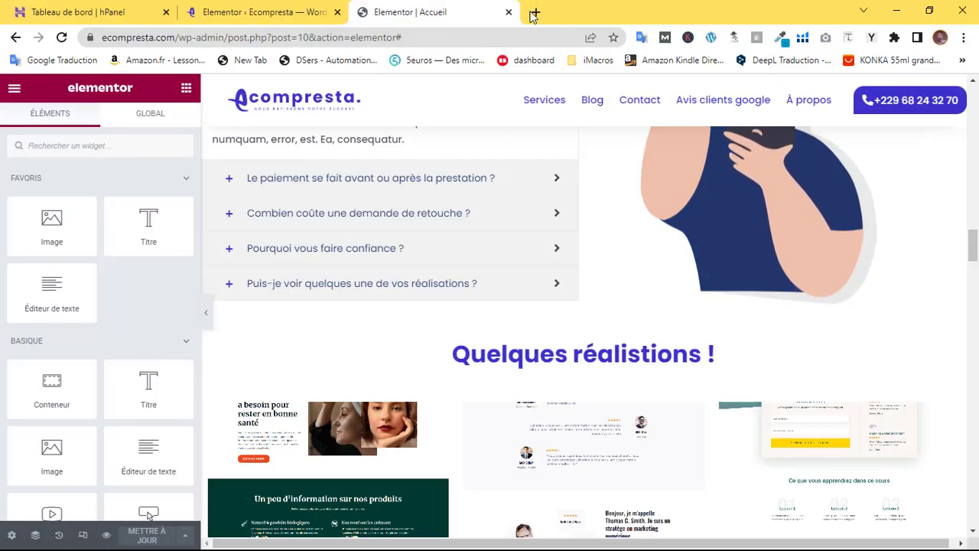
click(533, 15)
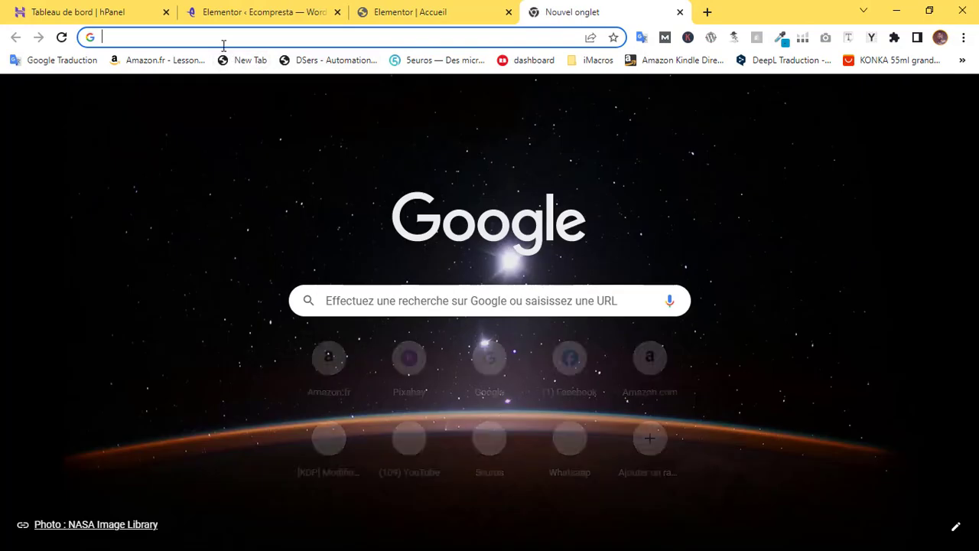
text(recap)
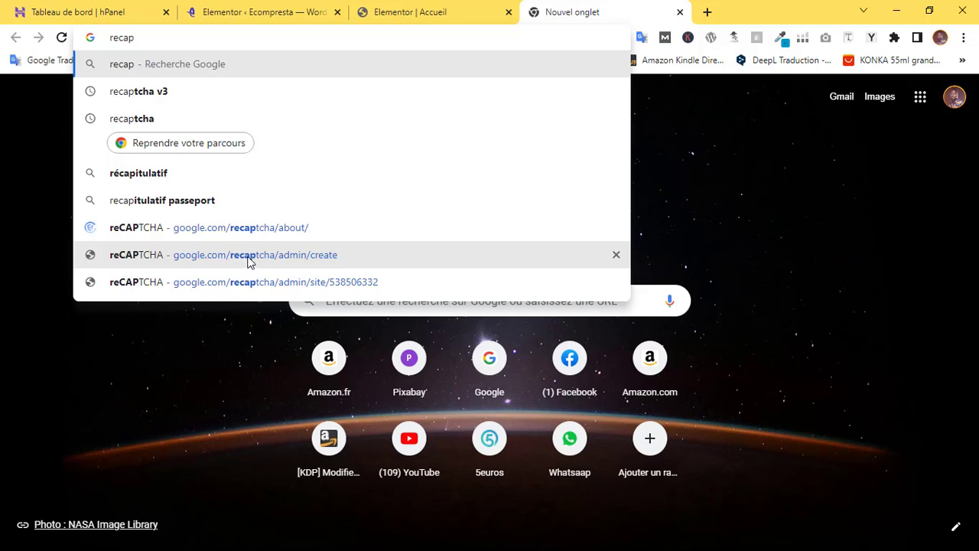
double_click(122, 38)
text(google.com)
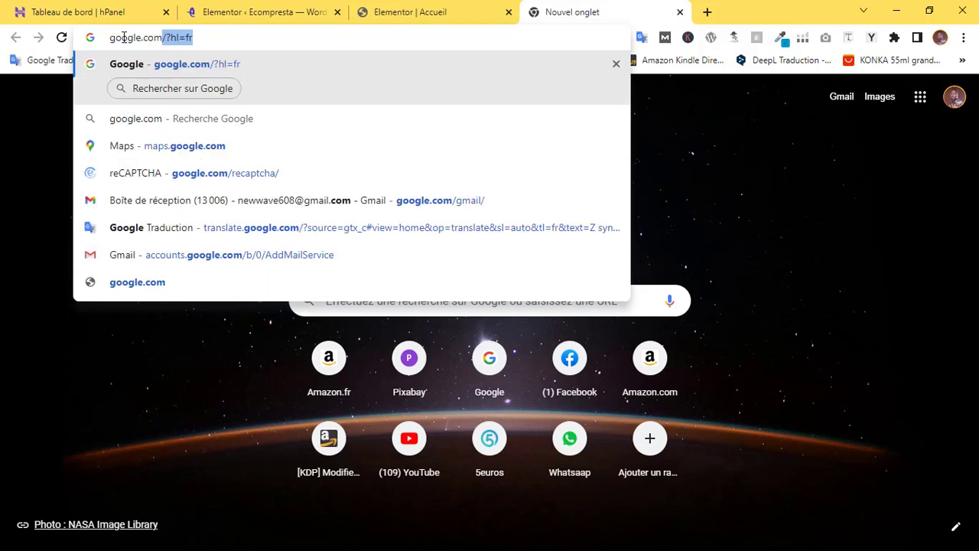
text(/recap)
click(527, 145)
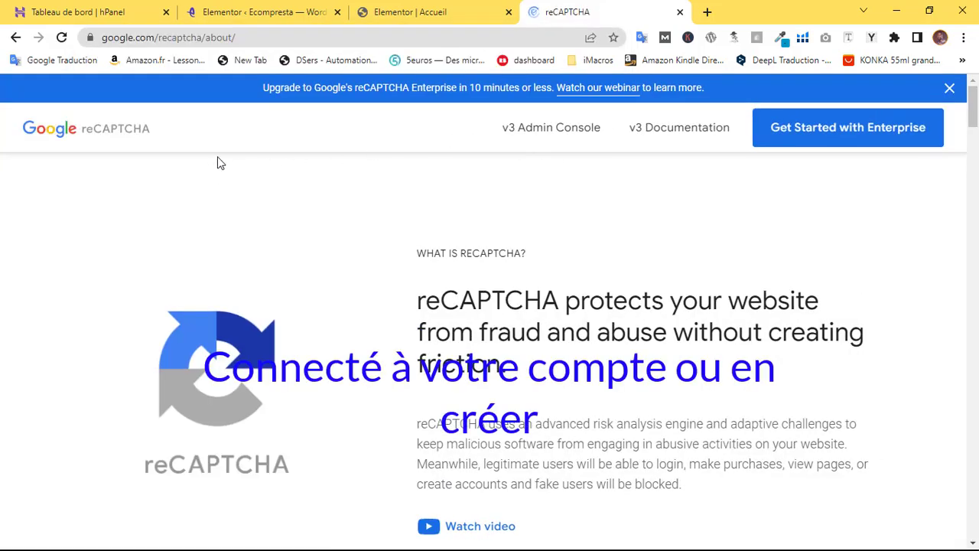
- Open the v3 Admin Console from the reCAPTCHA landing page
scroll(964, 151, down, 7)
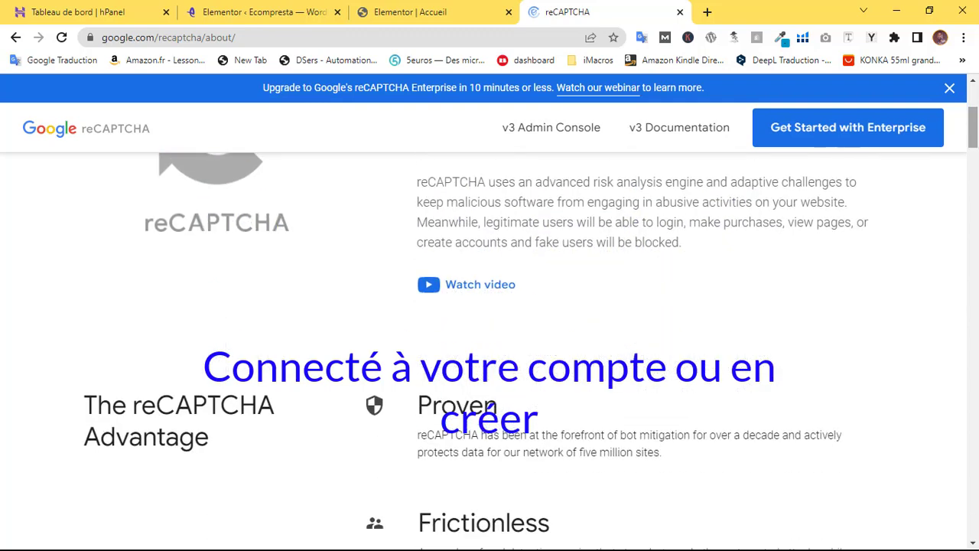
scroll(841, 111, up, 7)
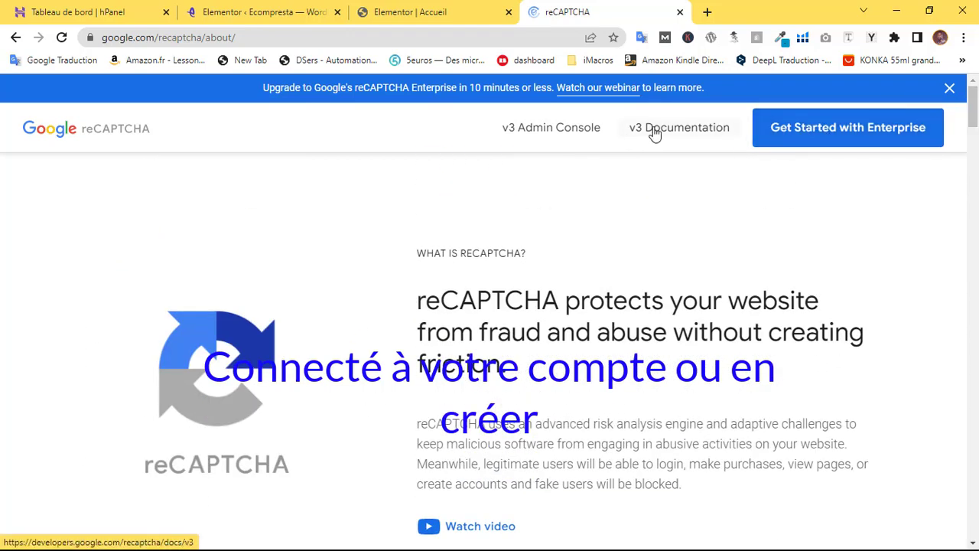
click(531, 131)
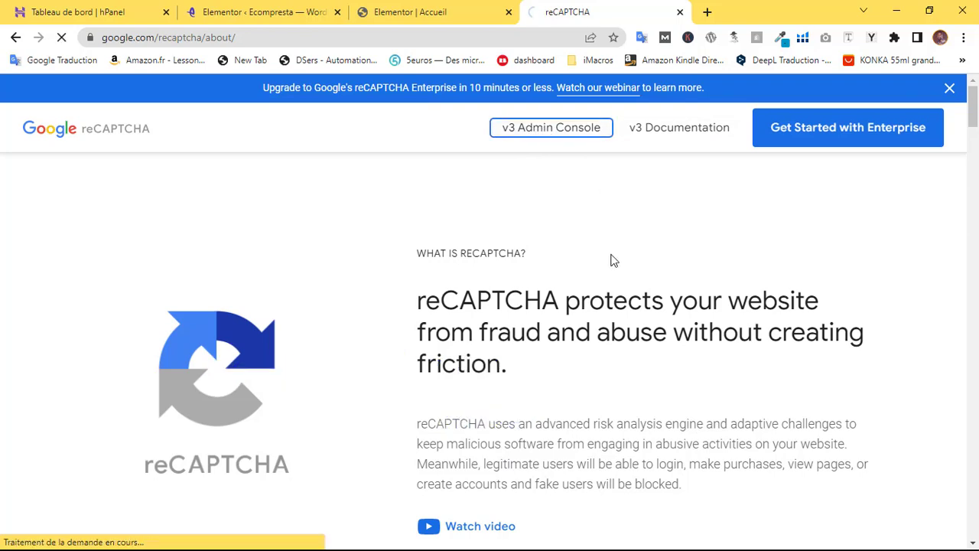
- Examine the console's site list, the ecompresta.com statistics and the signed-in account, and return to the reCAPTCHA landing page
scroll(604, 253, down, 5)
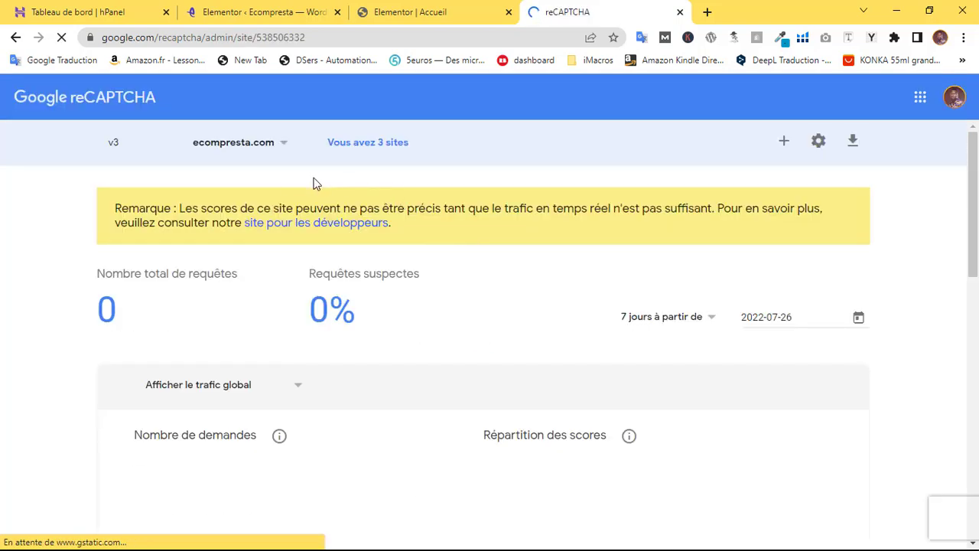
click(114, 145)
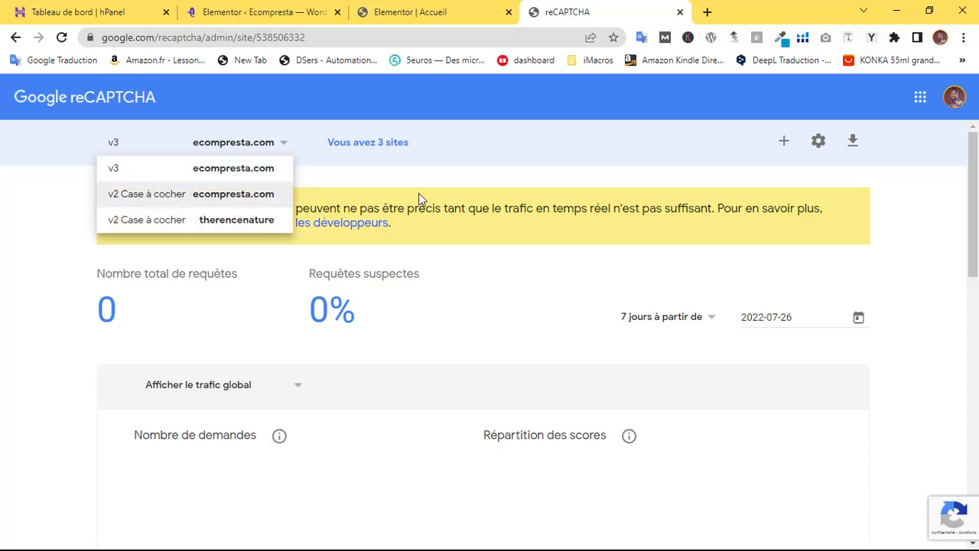
click(44, 227)
drag(975, 212, 977, 310)
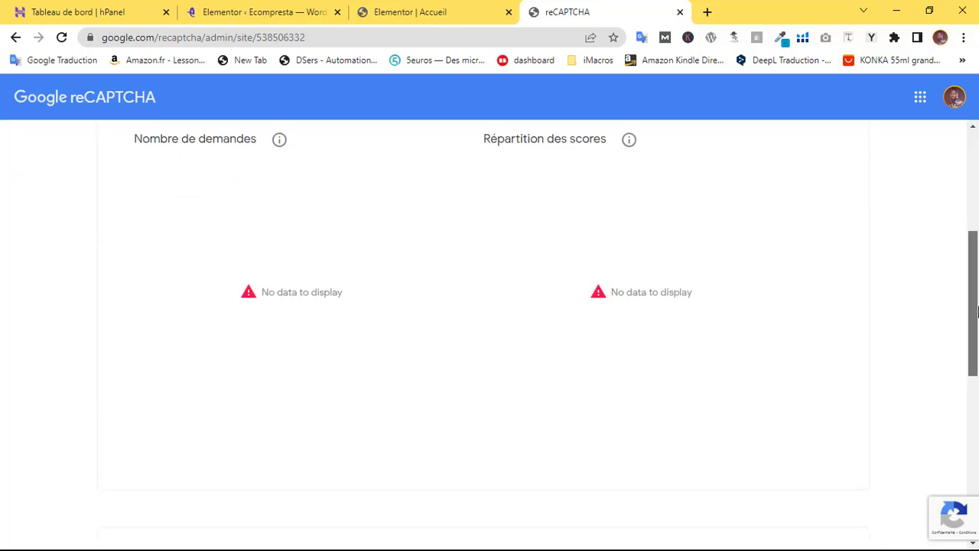
scroll(776, 175, up, 5)
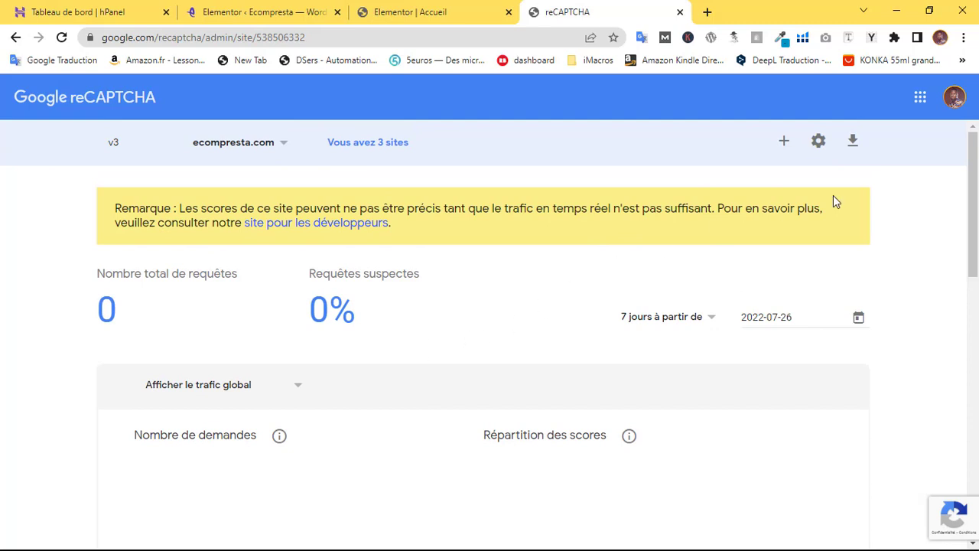
click(955, 99)
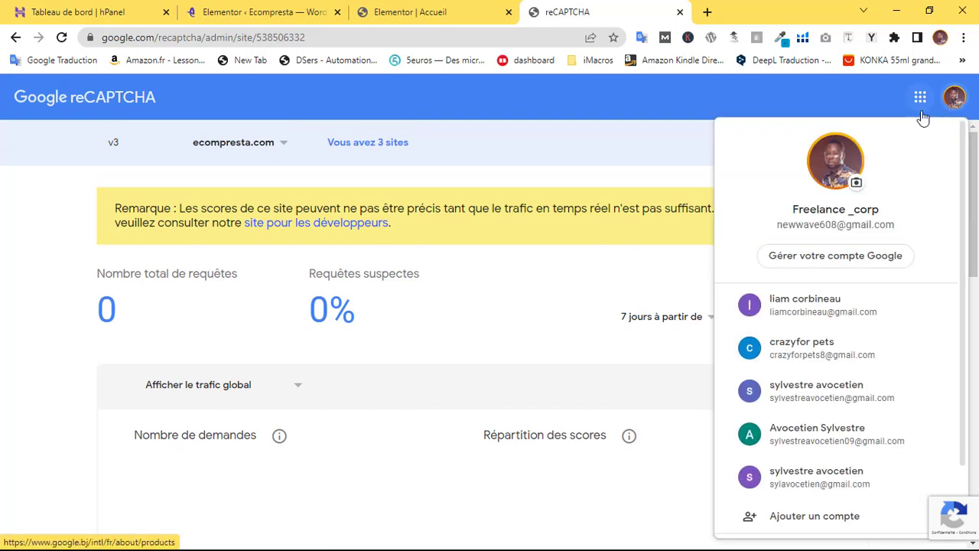
click(603, 161)
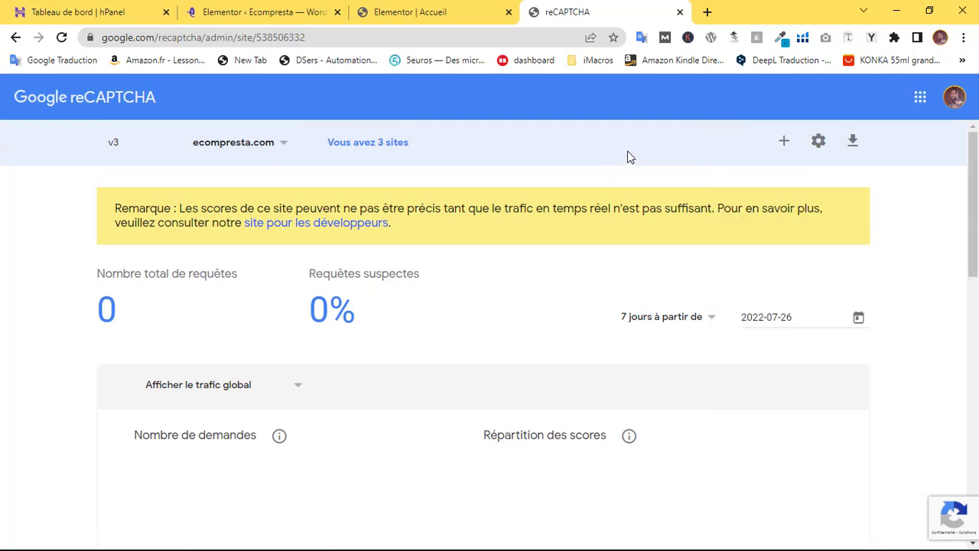
click(15, 37)
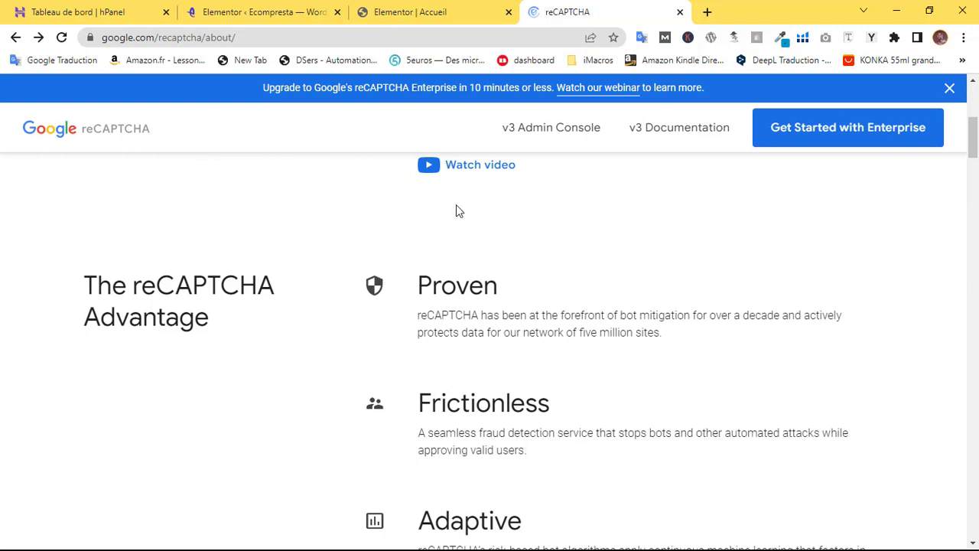
scroll(450, 273, up, 5)
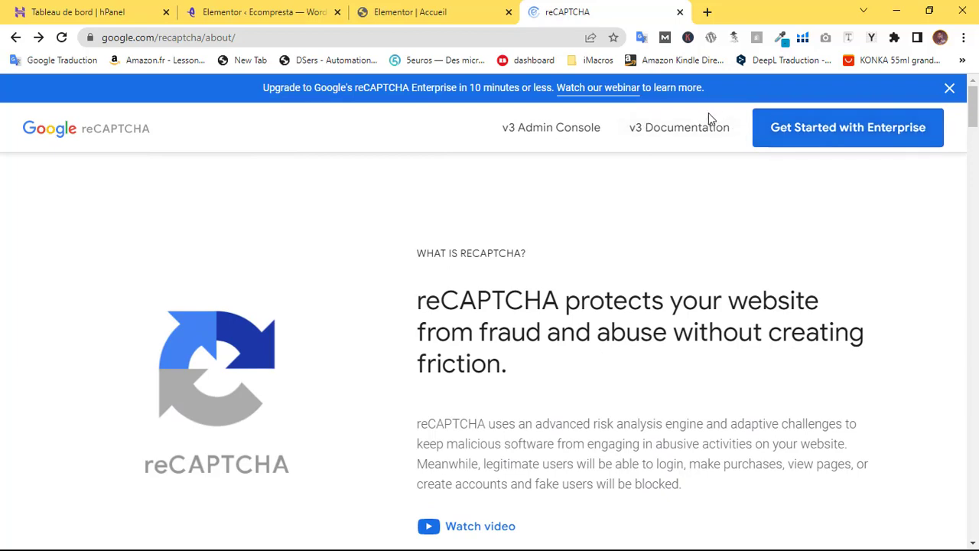
scroll(939, 120, down, 5)
scroll(533, 149, up, 5)
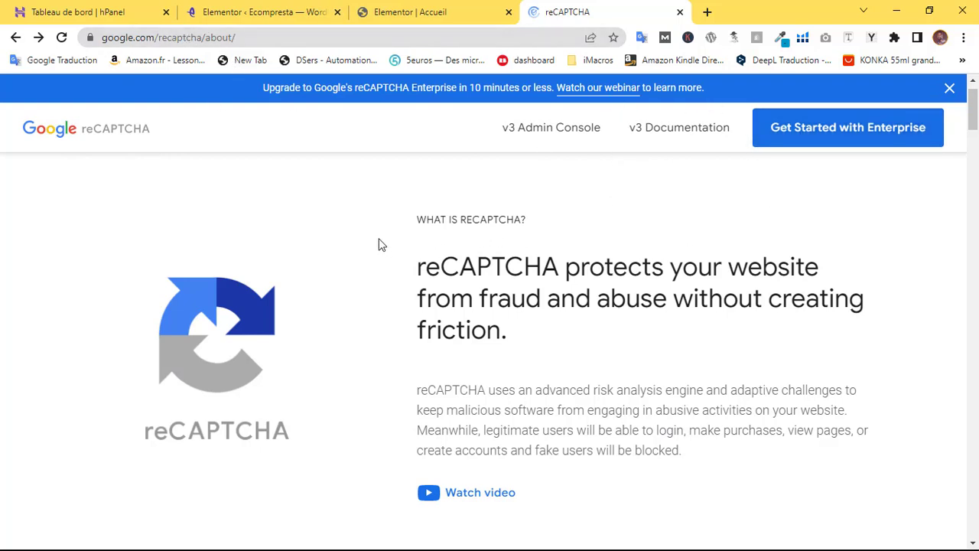
scroll(553, 240, down, 5)
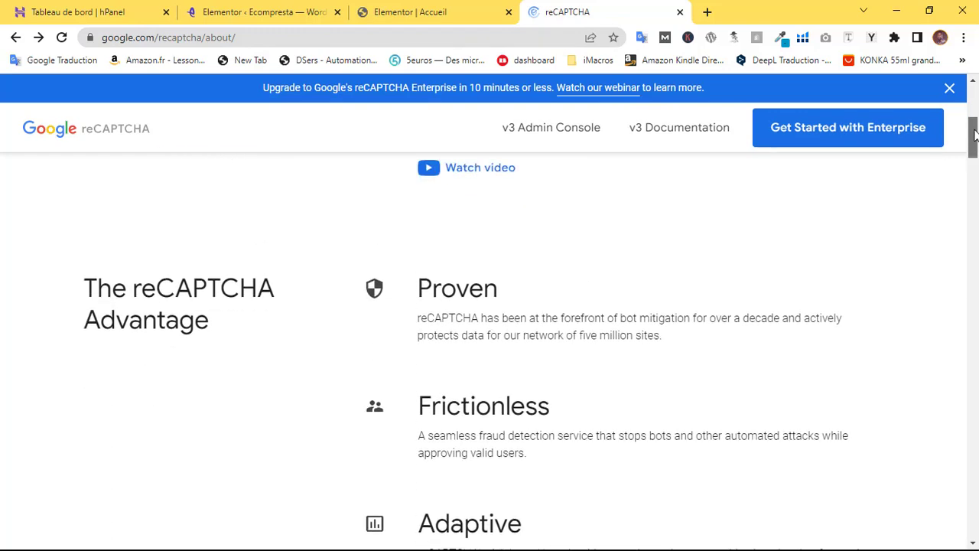
scroll(554, 240, up, 6)
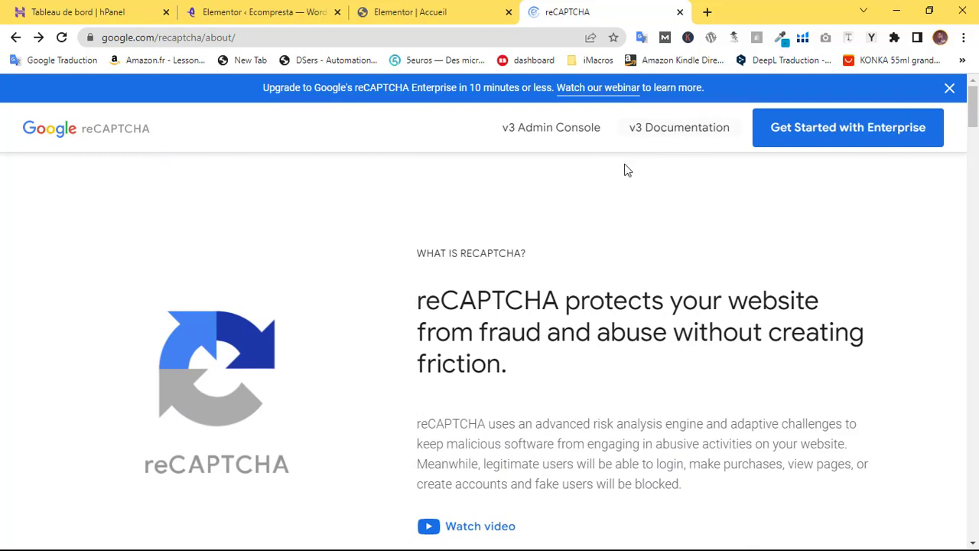
scroll(608, 191, down, 10)
scroll(608, 191, up, 6)
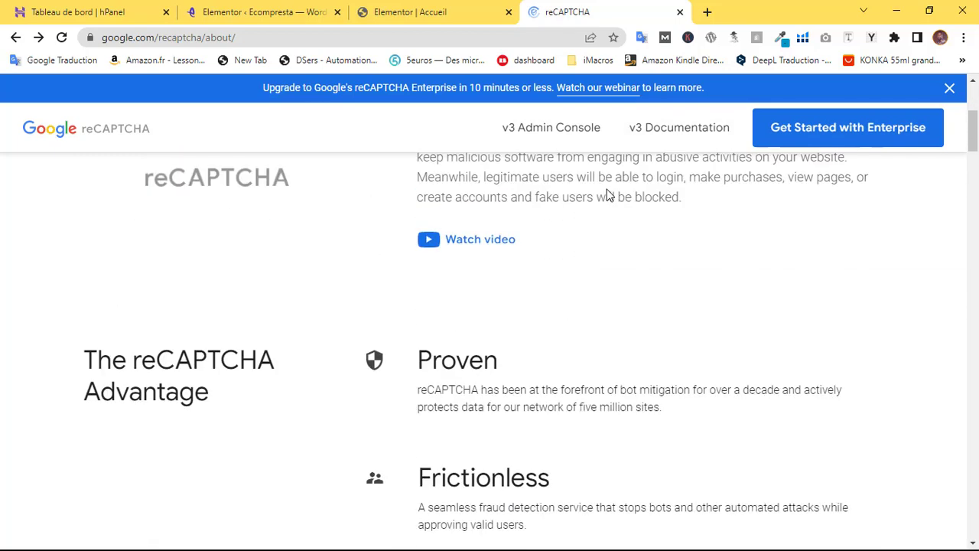
- Enter the v3 Admin Console and switch the dashboard to the v2 checkbox entry for ecompresta.com
click(564, 129)
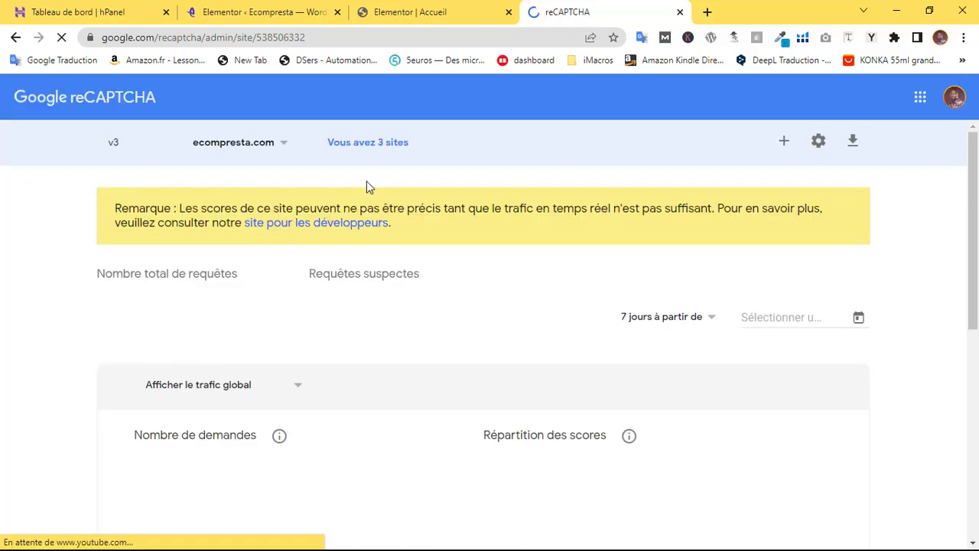
click(113, 147)
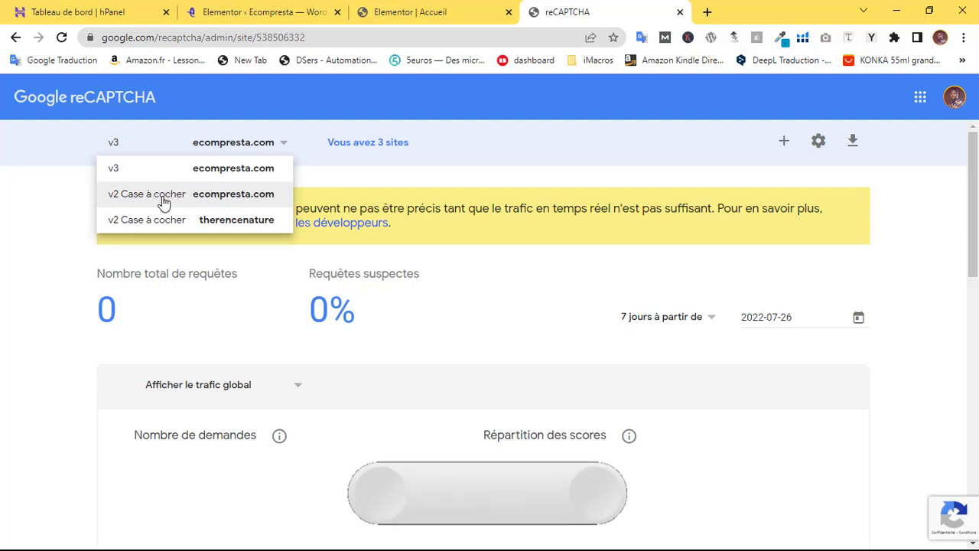
click(129, 200)
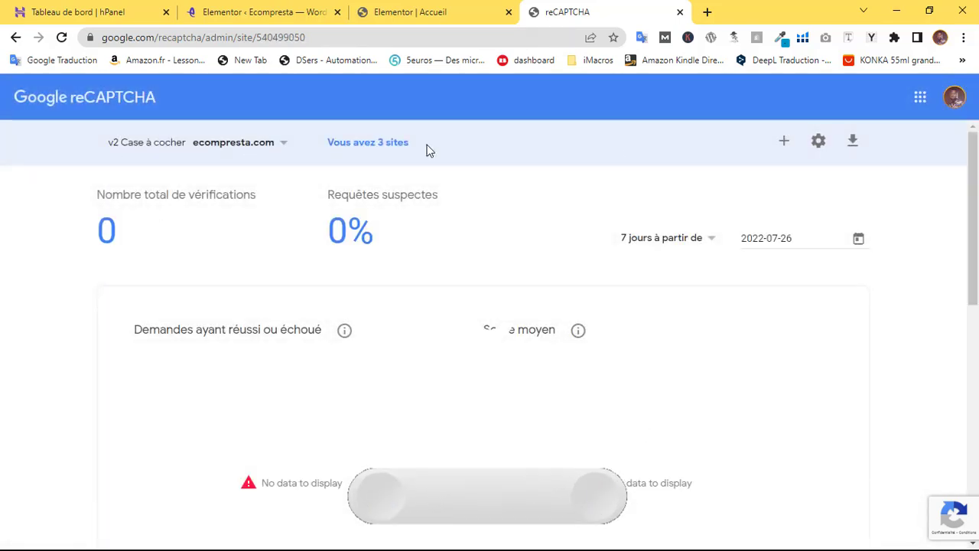
- Open the form for registering a new site in the reCAPTCHA console
click(783, 144)
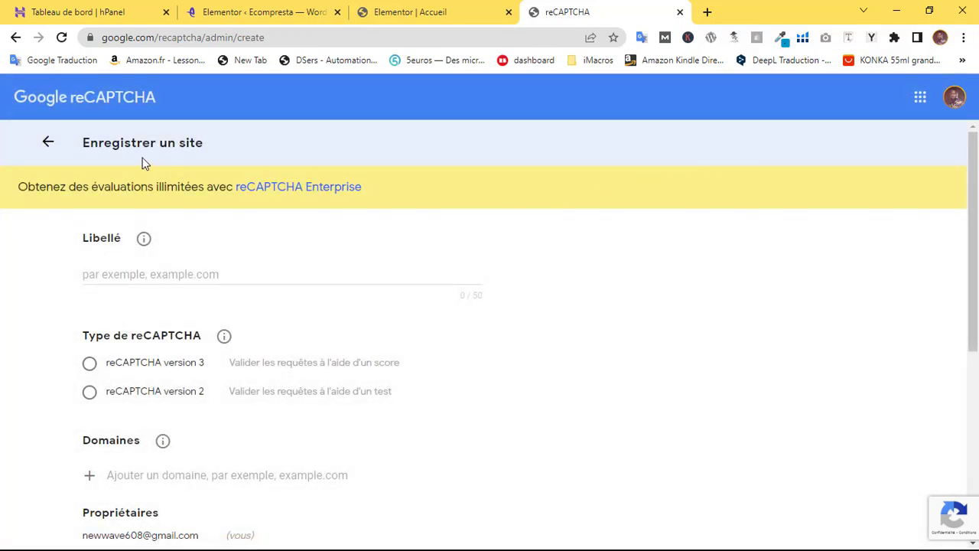
click(49, 143)
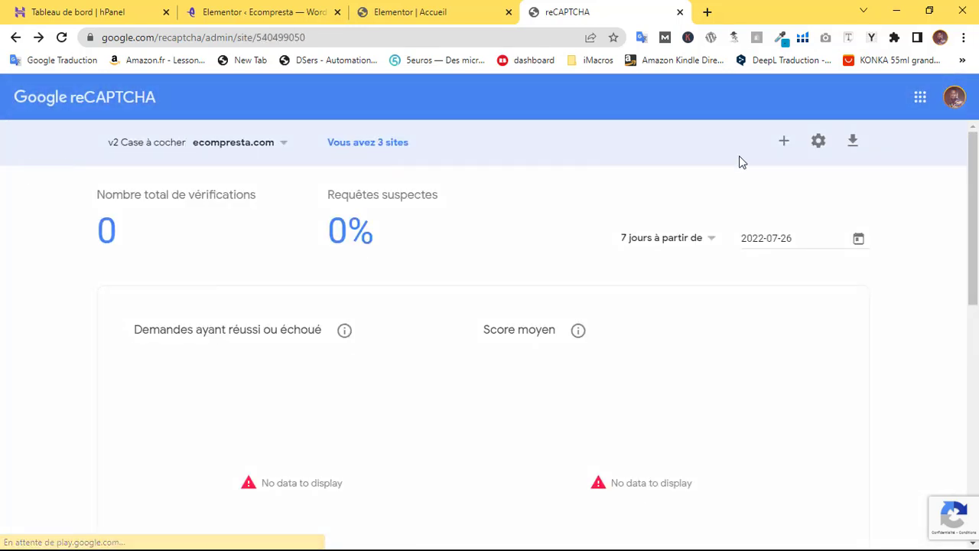
click(784, 144)
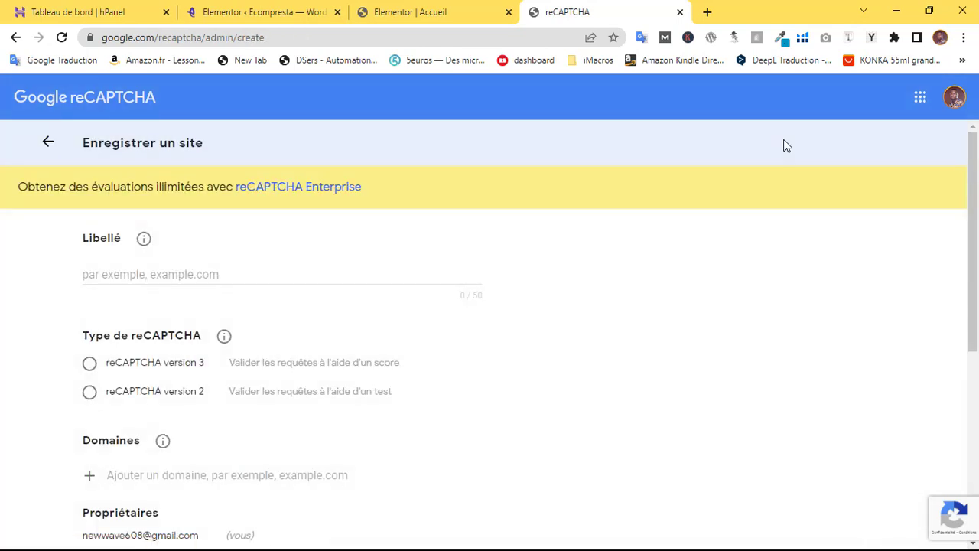
- Choose reCAPTCHA version 2 with the "Je ne suis pas un robot" checkbox as the new site's reCAPTCHA type
scroll(493, 261, down, 4)
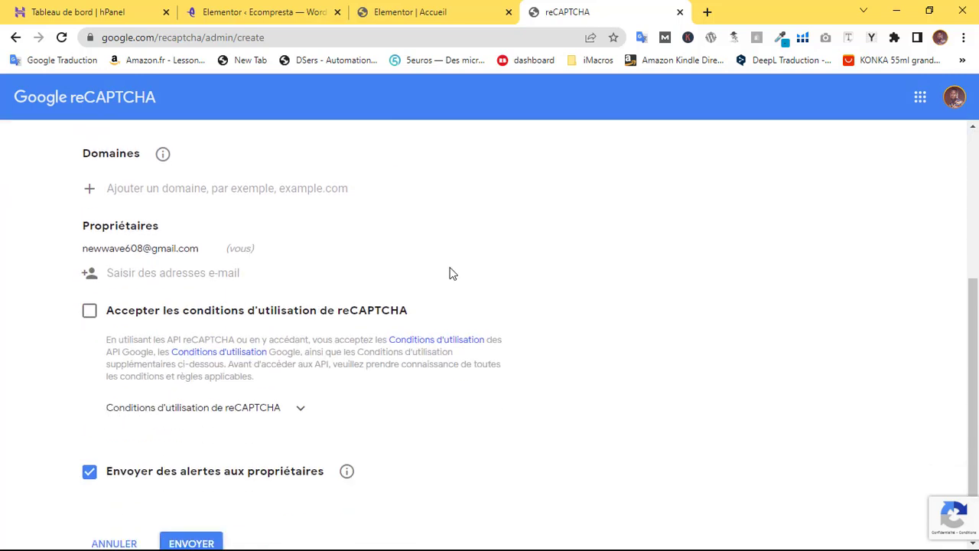
scroll(449, 268, up, 2)
scroll(465, 261, up, 1)
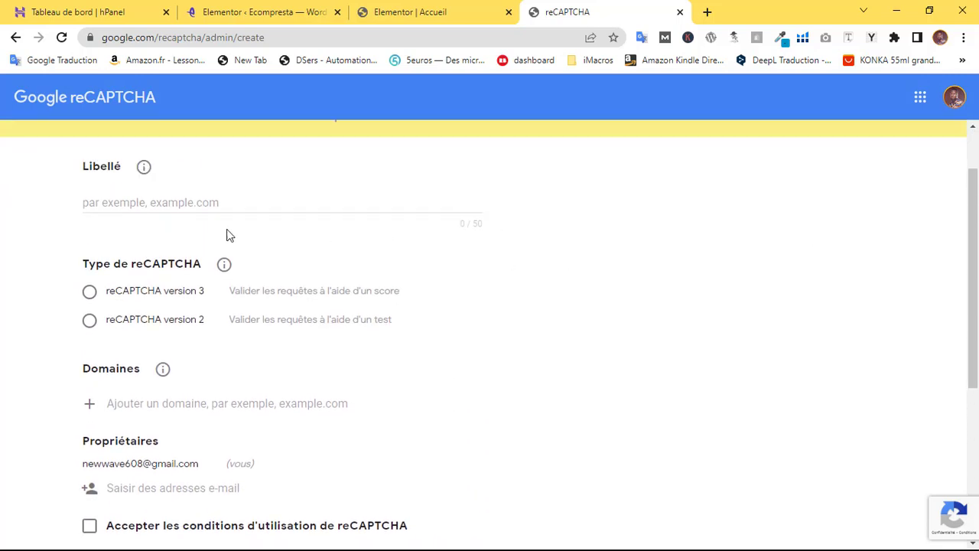
click(138, 209)
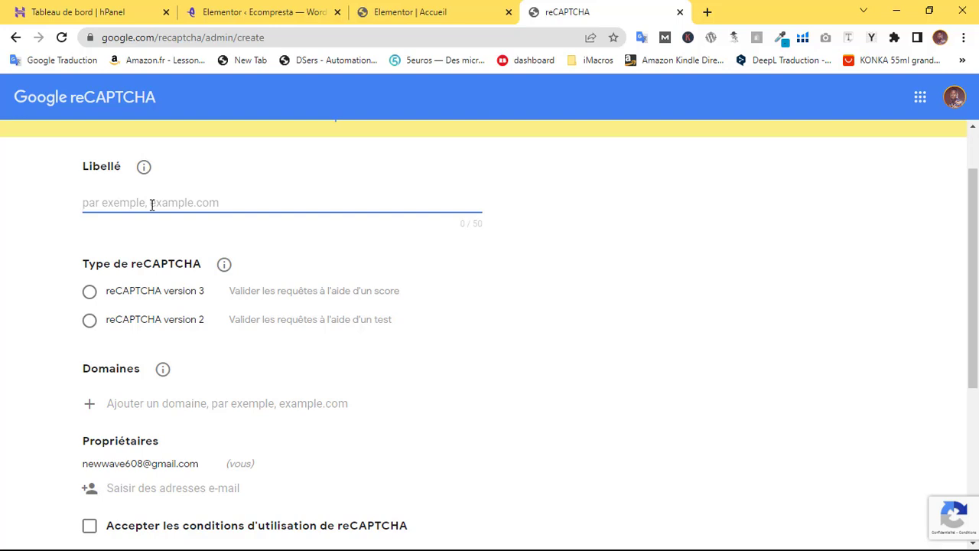
scroll(158, 191, down, 1)
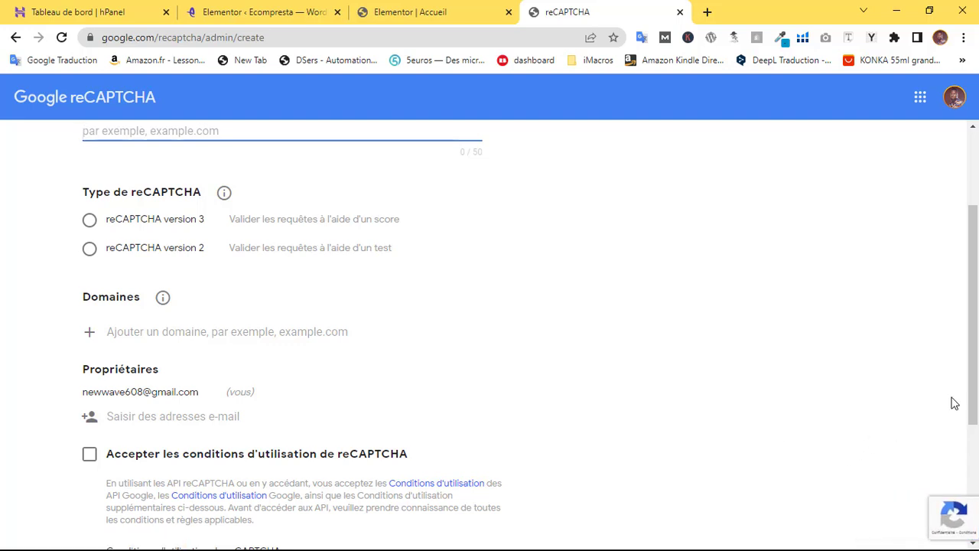
click(89, 250)
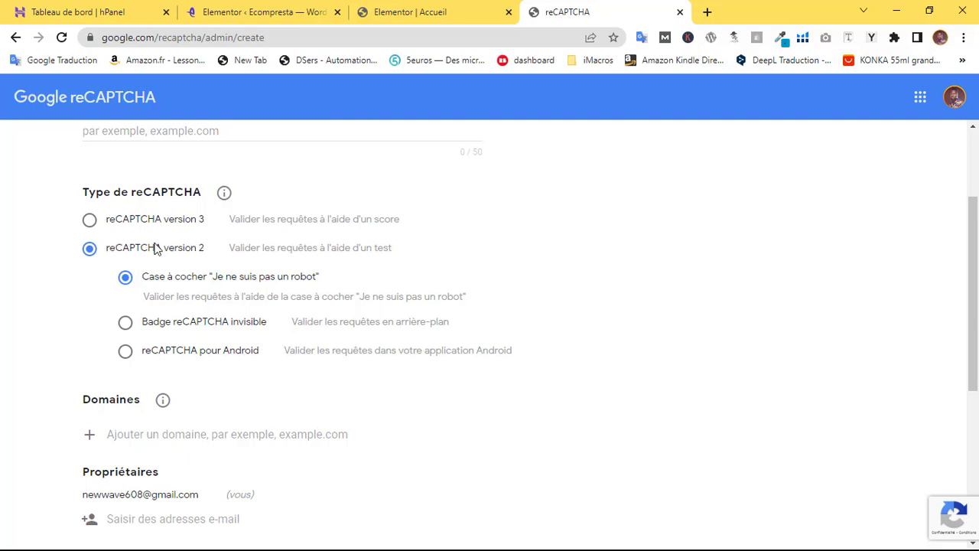
- Label the new site registration merchbysca.com
scroll(155, 252, up, 2)
click(129, 269)
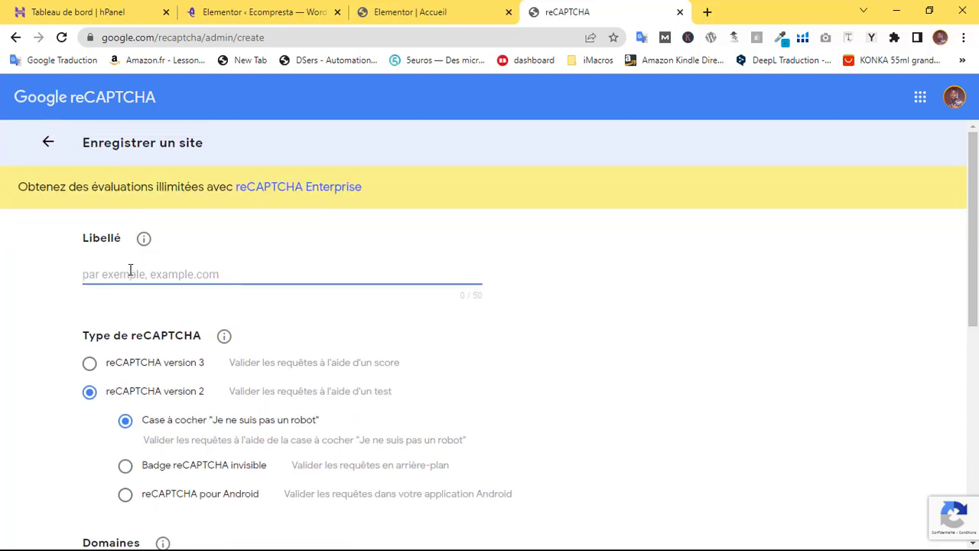
text(me)
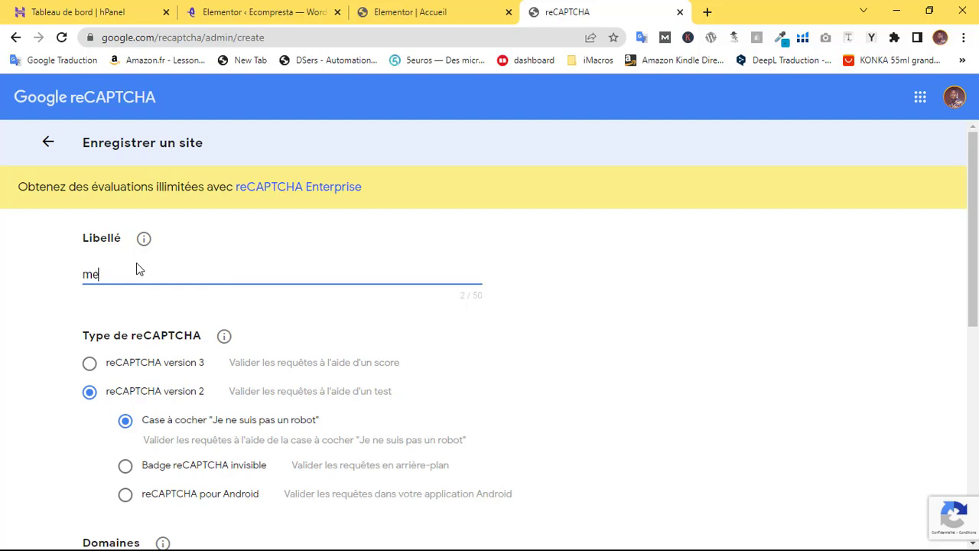
text(rchbysca.com)
scroll(219, 289, down, 3)
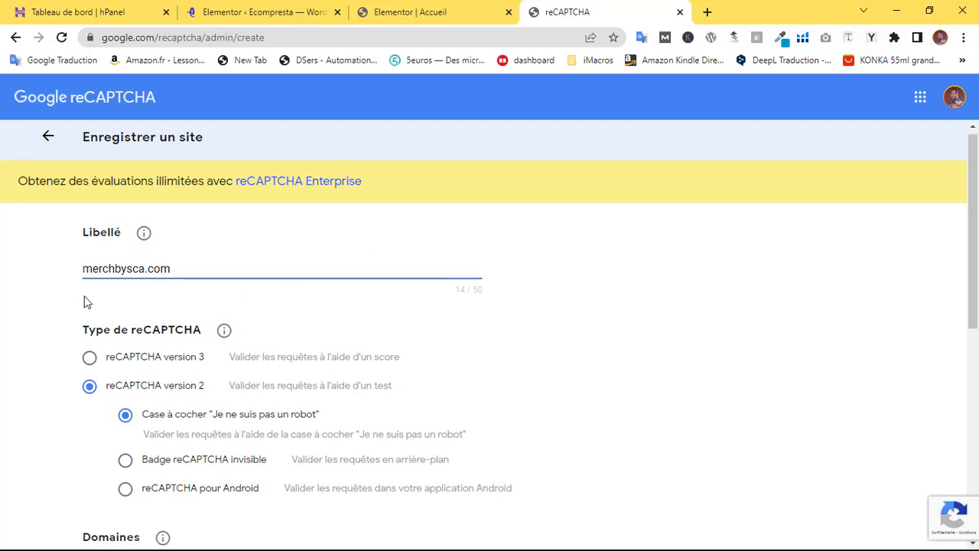
scroll(186, 310, up, 3)
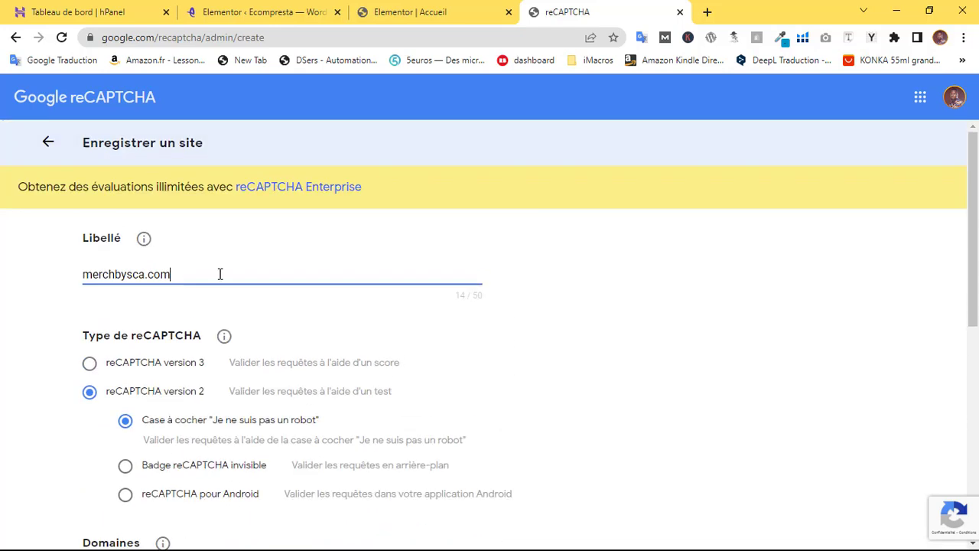
- Add merchbysca.com, copied from the label, as the domain of the new site registration
double_click(133, 277)
key(ctrl+c)
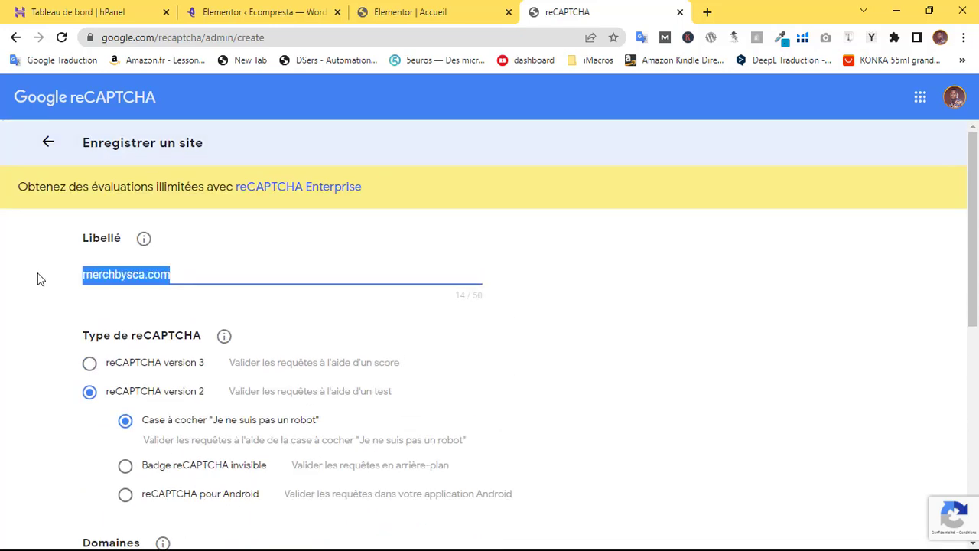
scroll(163, 300, down, 1)
scroll(163, 300, down, 3)
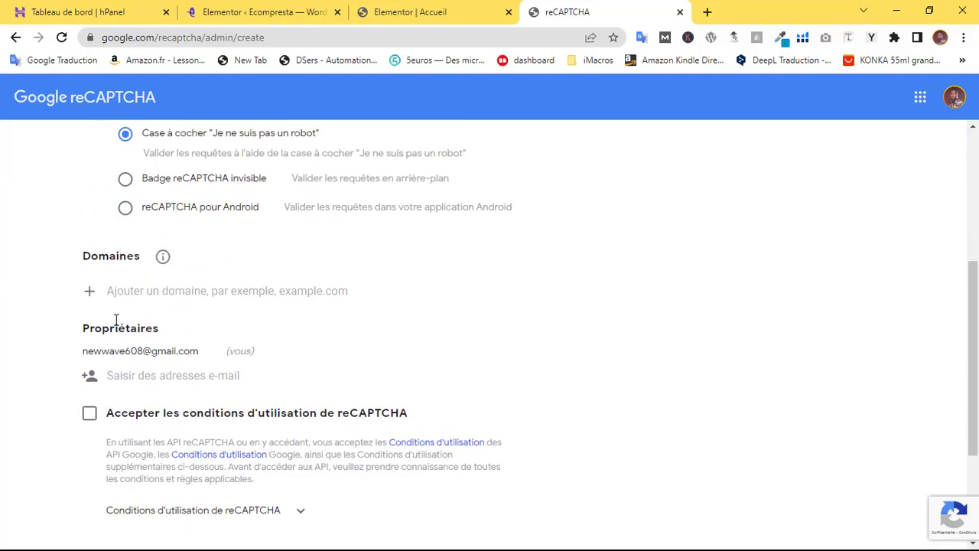
click(125, 294)
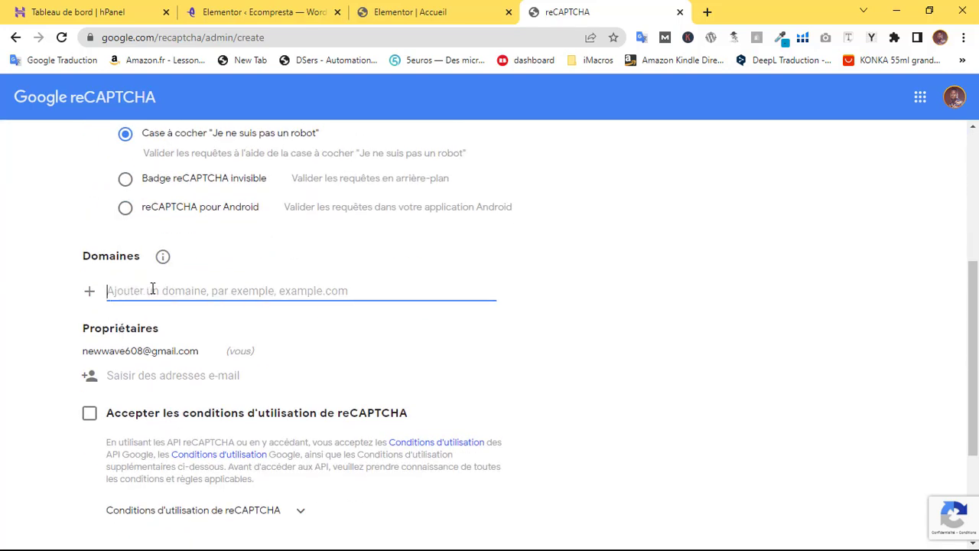
key(ctrl+v)
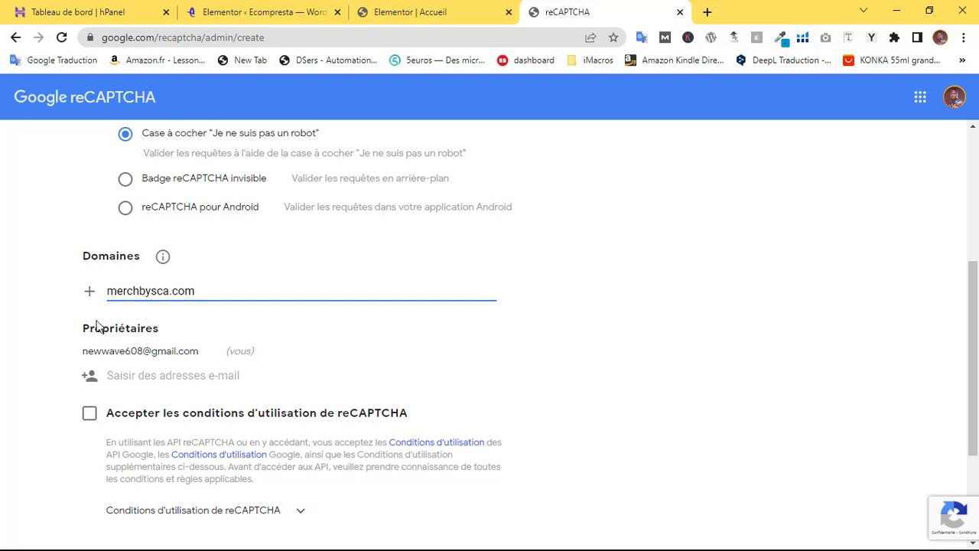
click(58, 313)
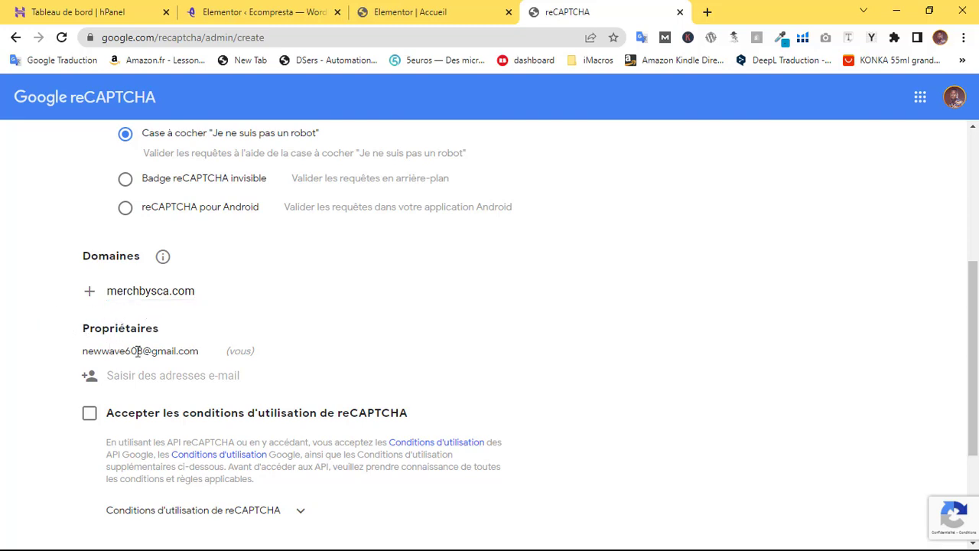
- Review the label, type and domain of the registration, and accept the reCAPTCHA terms of use
scroll(237, 351, up, 3)
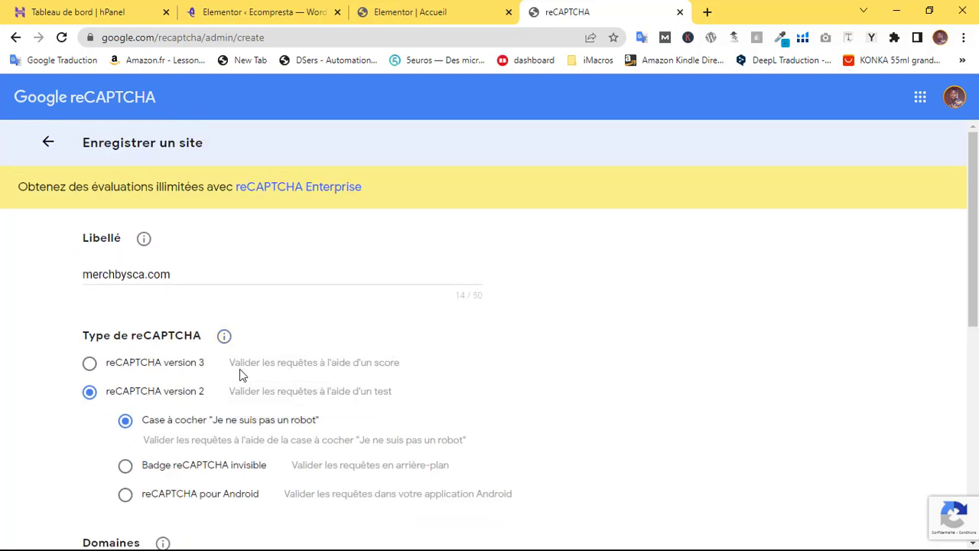
scroll(240, 374, down, 2)
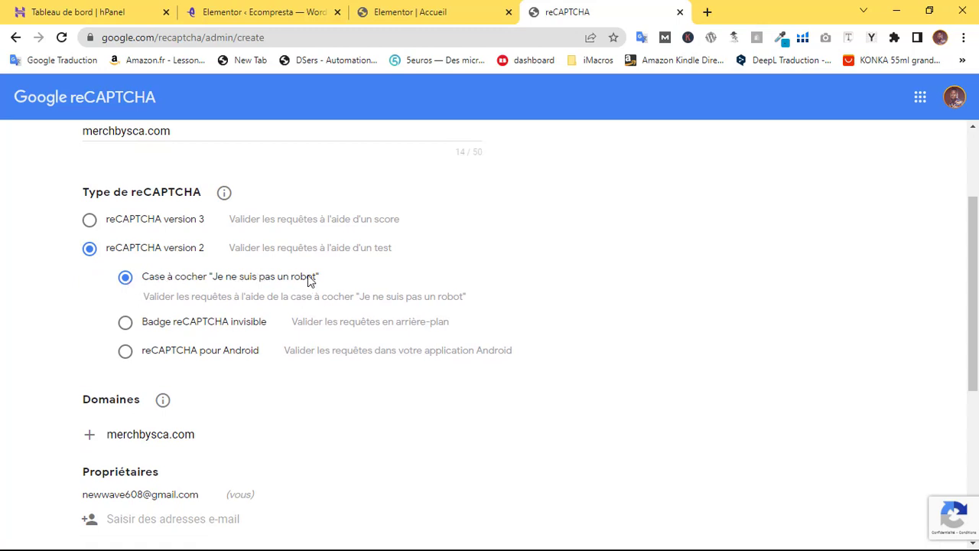
scroll(192, 270, down, 2)
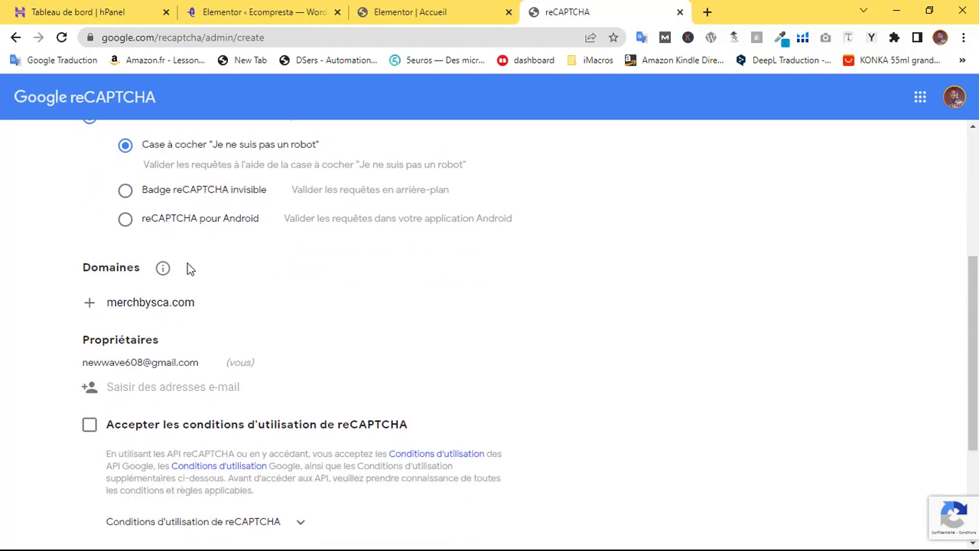
scroll(191, 269, up, 1)
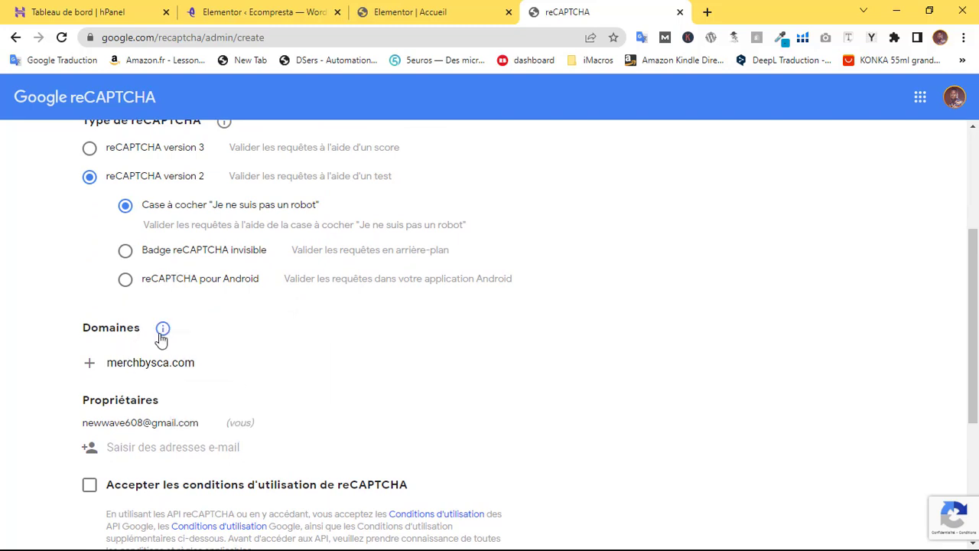
scroll(160, 338, down, 1)
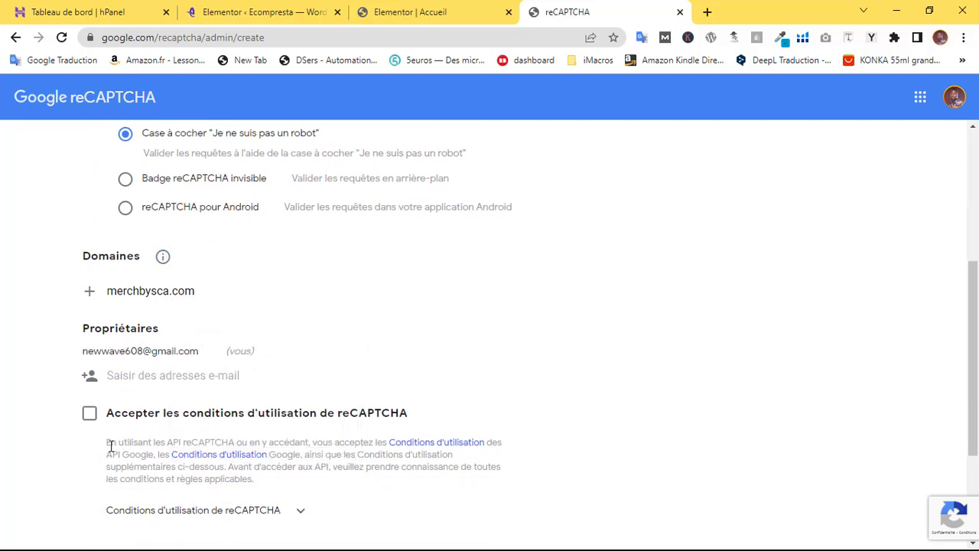
click(90, 412)
scroll(252, 348, down, 2)
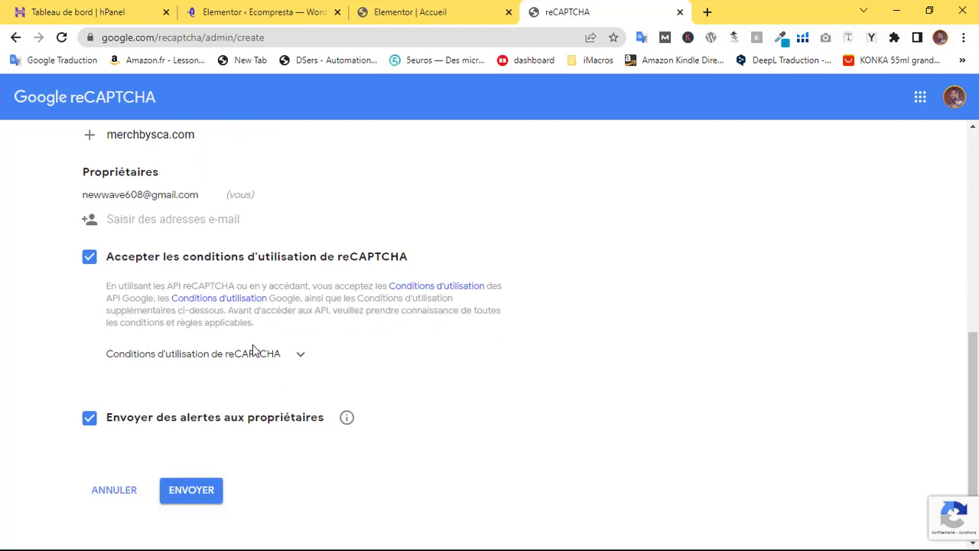
- Check the completed registration form once more and submit it with owner alerts enabled
scroll(252, 350, down, 1)
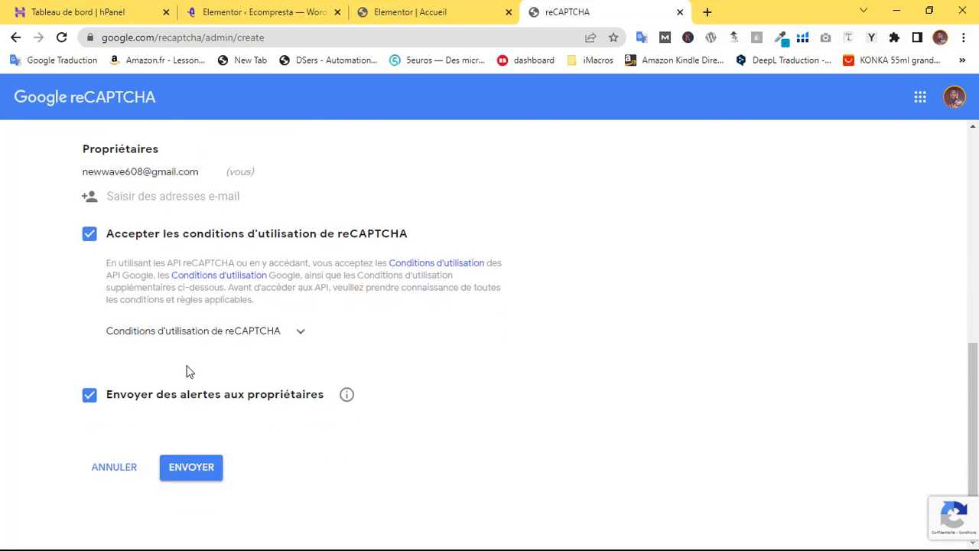
scroll(247, 371, up, 6)
scroll(247, 369, down, 2)
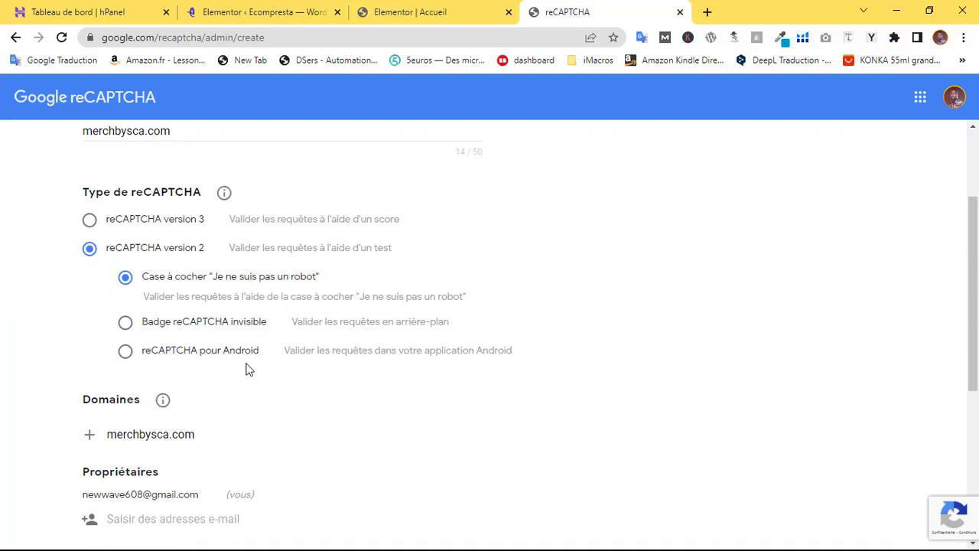
scroll(247, 369, down, 1)
scroll(246, 369, down, 3)
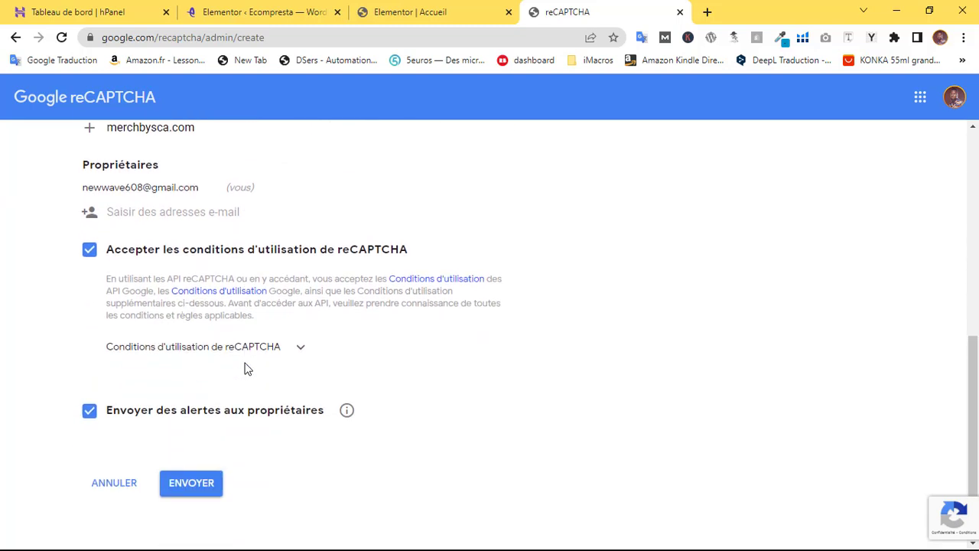
click(195, 473)
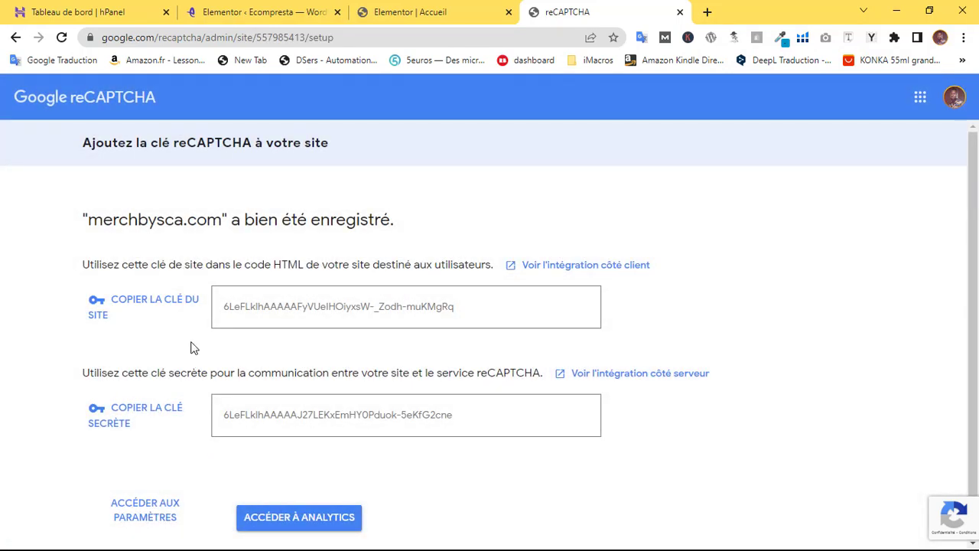
- Examine the site key and secret key generated for merchbysca.com
scroll(344, 343, down, 1)
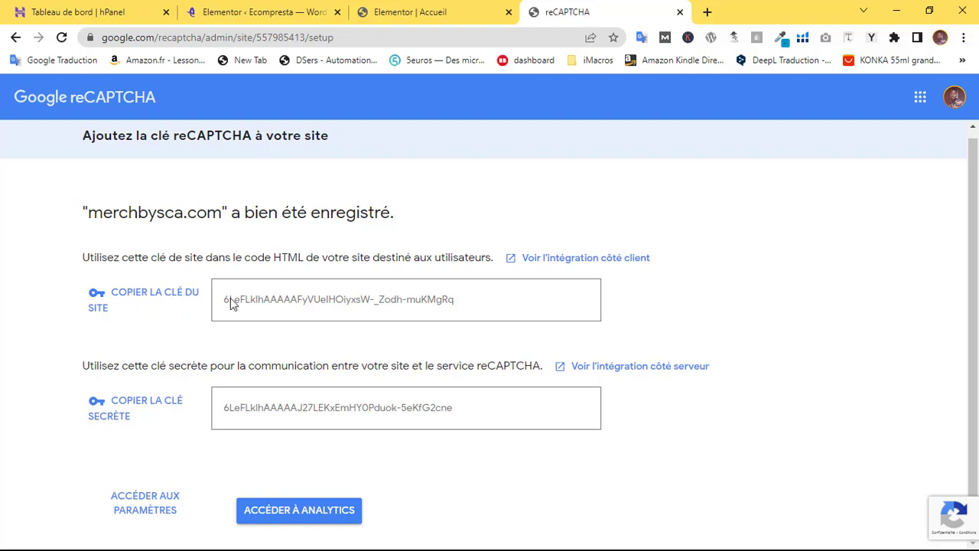
drag(445, 298, 218, 303)
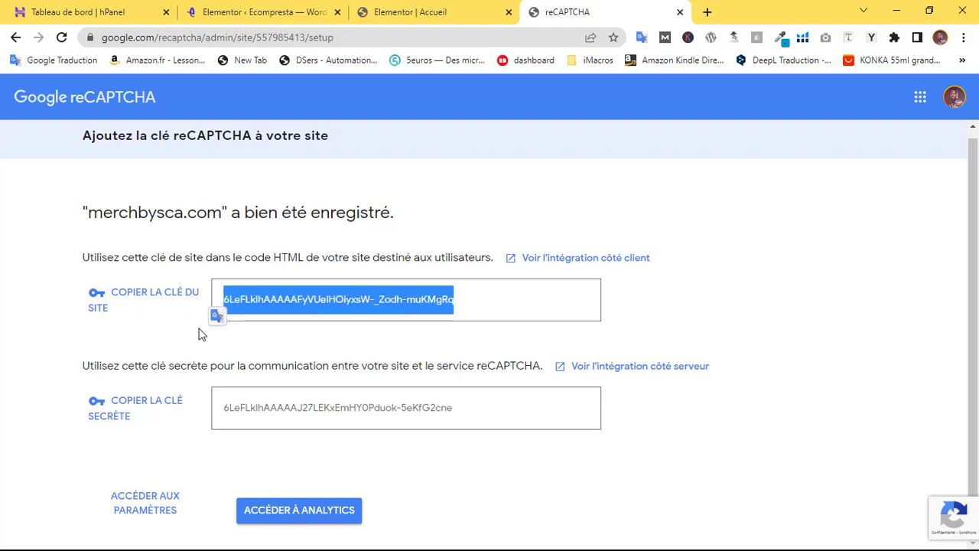
click(381, 406)
double_click(443, 407)
click(350, 411)
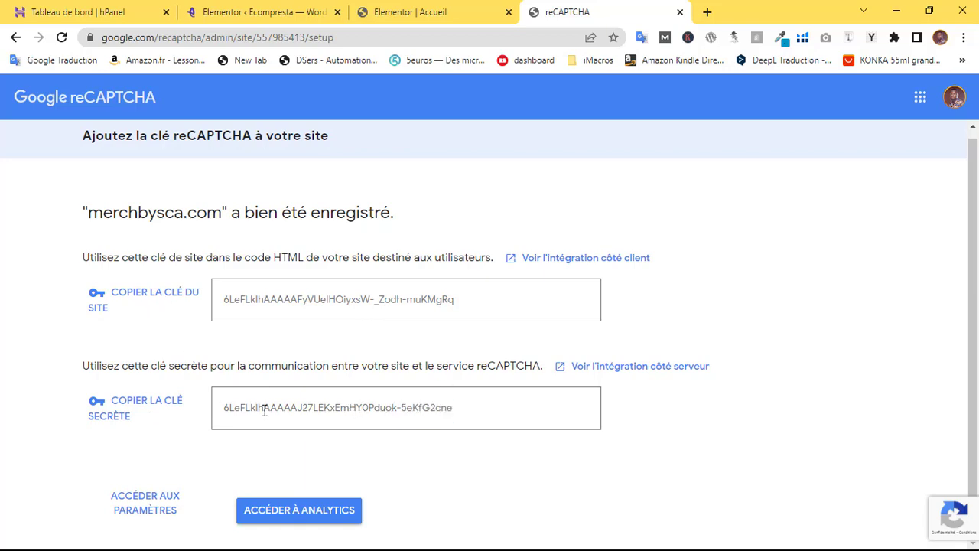
- Switch to the WordPress admin and open the integrations settings of Elementor
click(260, 12)
scroll(974, 131, up, 15)
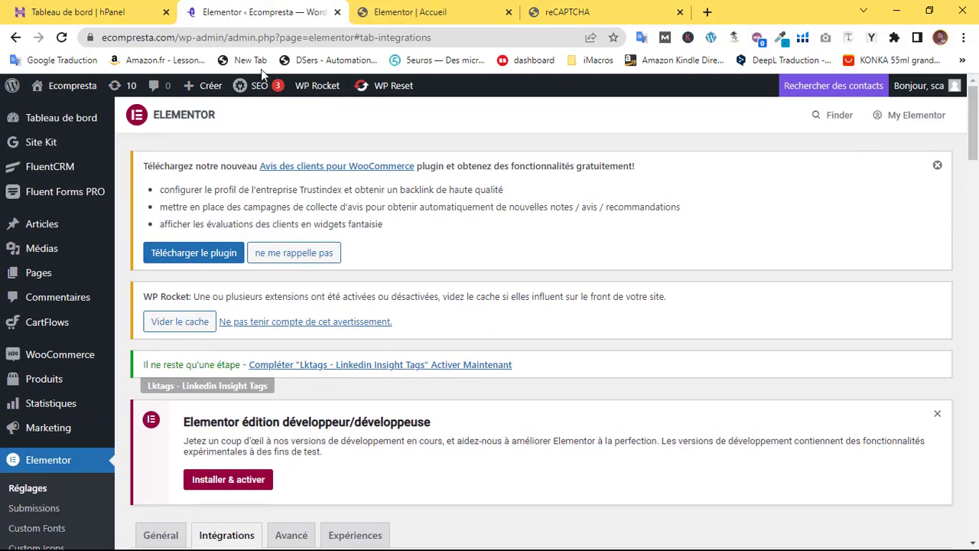
mouse_move(41, 131)
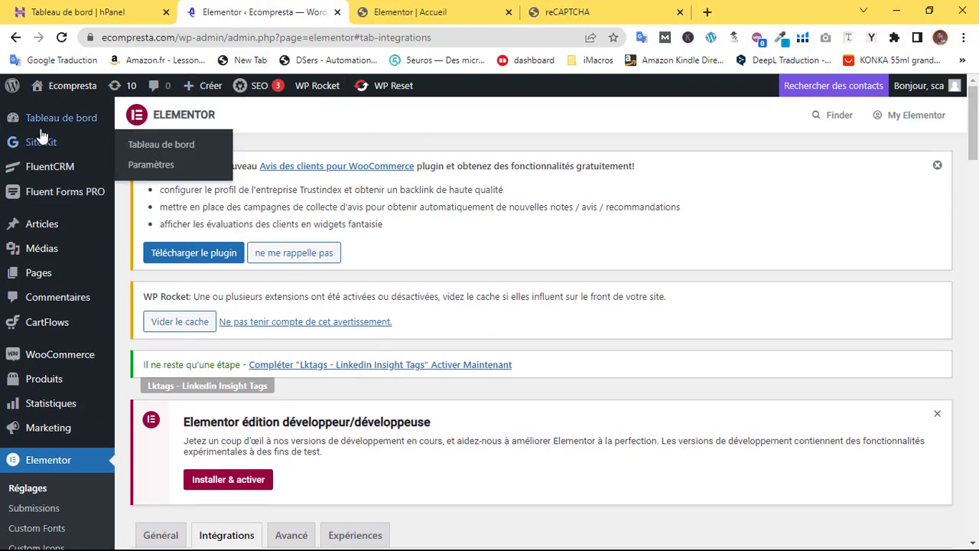
click(80, 121)
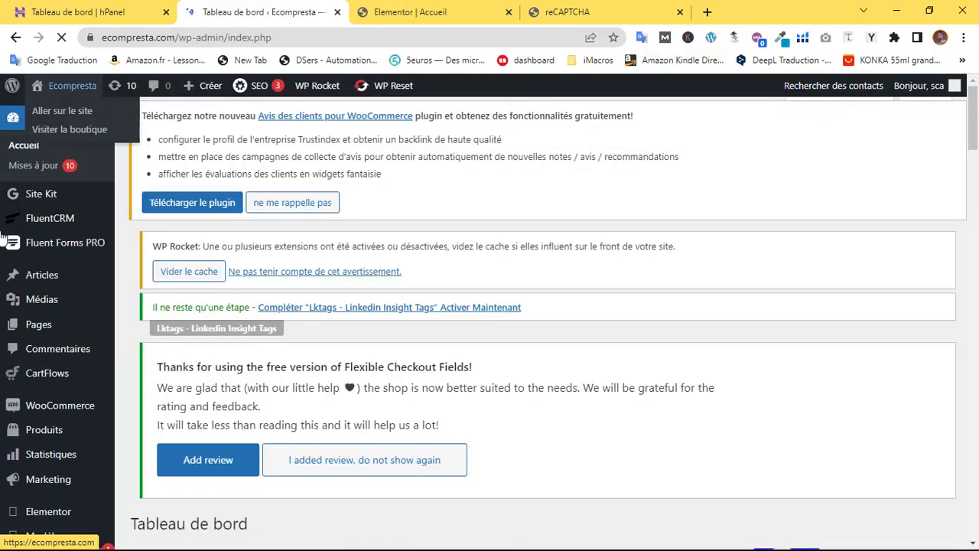
scroll(23, 207, down, 3)
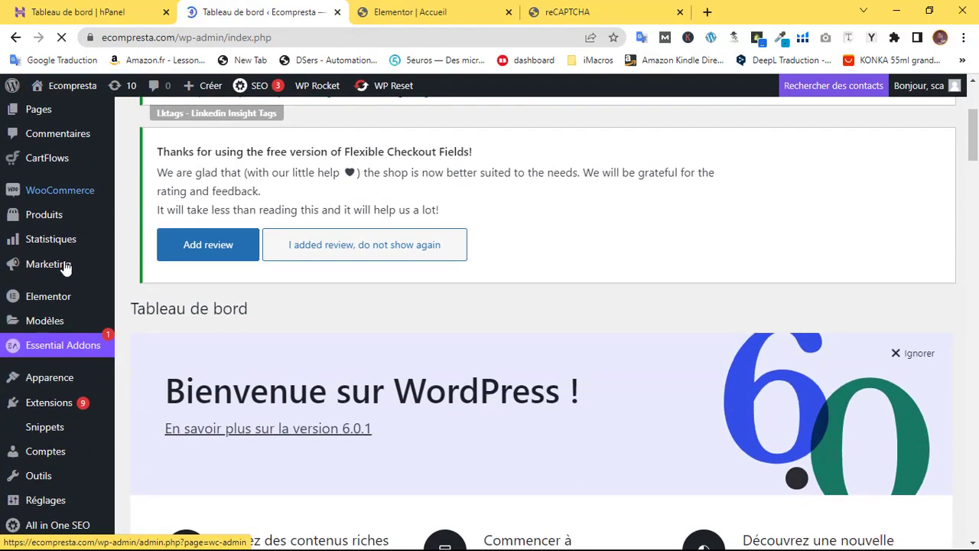
scroll(64, 264, down, 2)
mouse_move(48, 155)
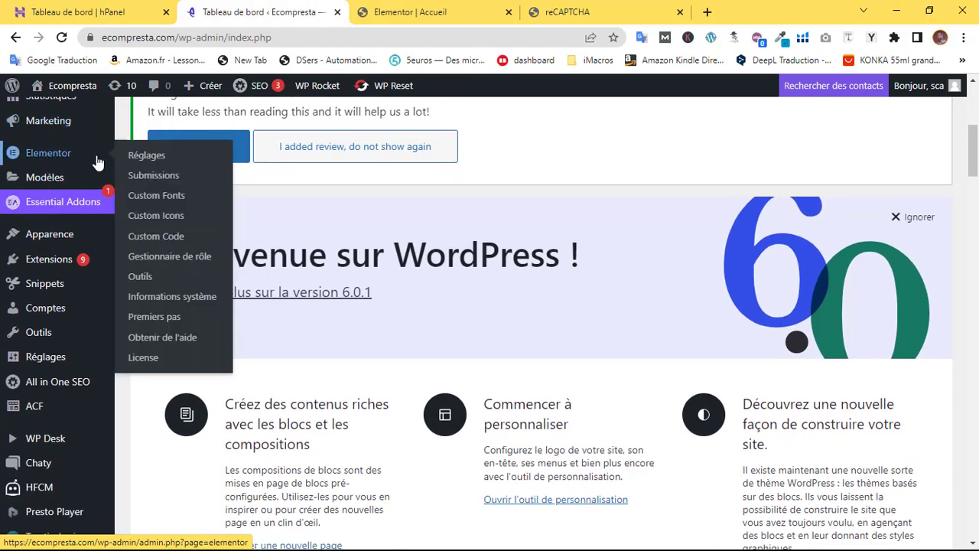
click(153, 159)
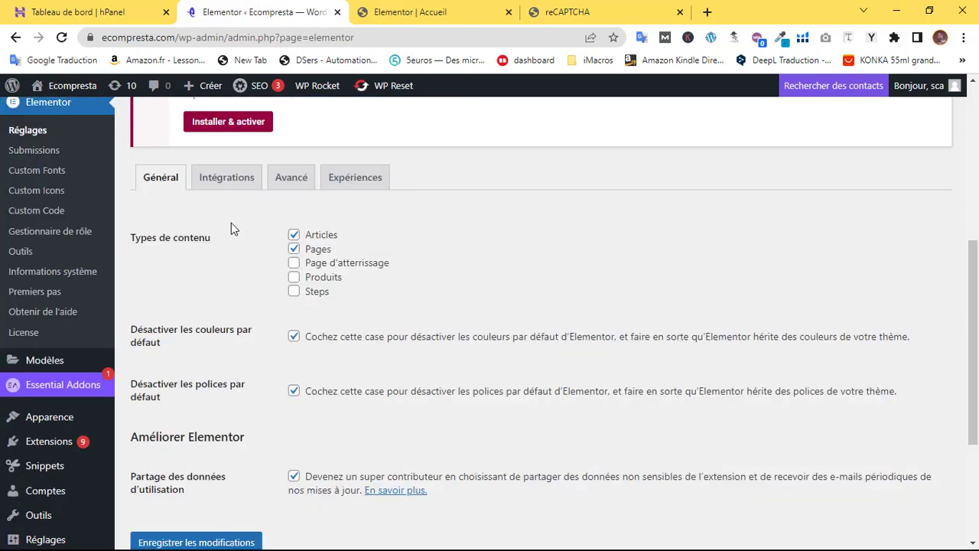
click(219, 184)
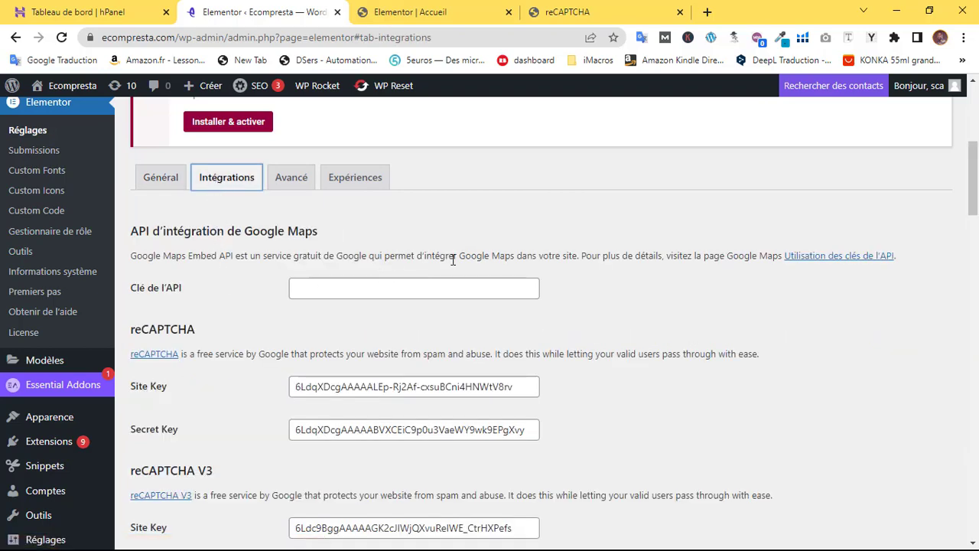
- Examine the site key and secret key fields for reCAPTCHA and reCAPTCHA V3 in Elementor's integrations settings
scroll(455, 257, down, 2)
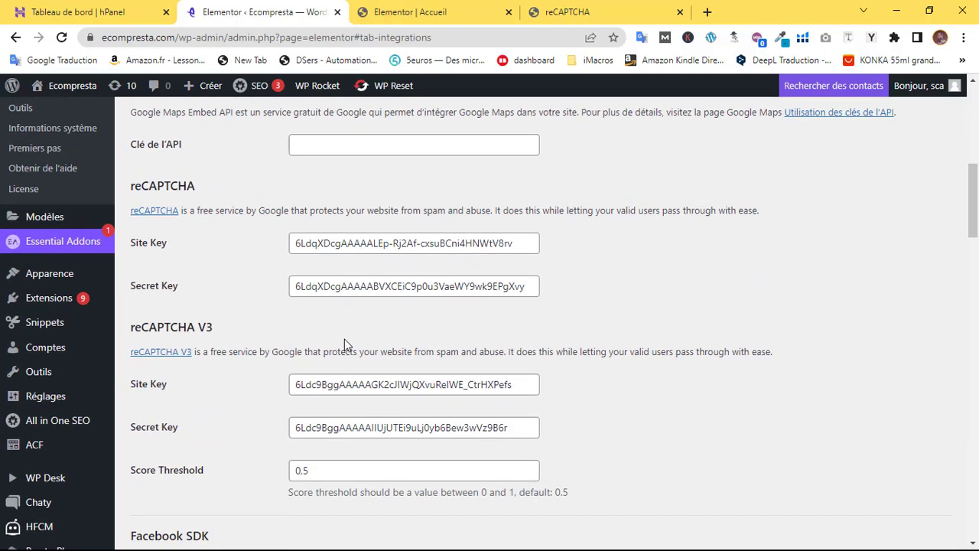
scroll(344, 338, down, 2)
scroll(344, 338, up, 2)
drag(213, 327, 132, 331)
click(566, 11)
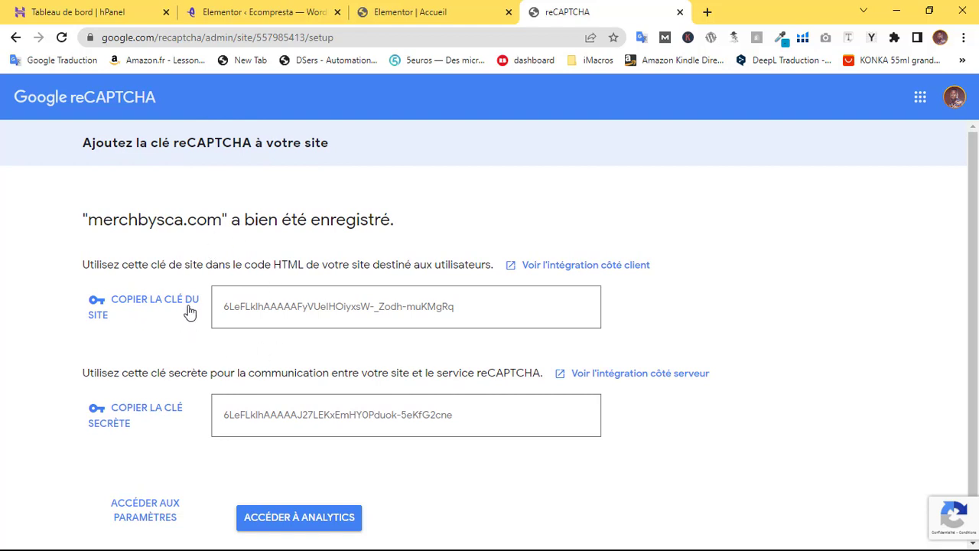
click(424, 11)
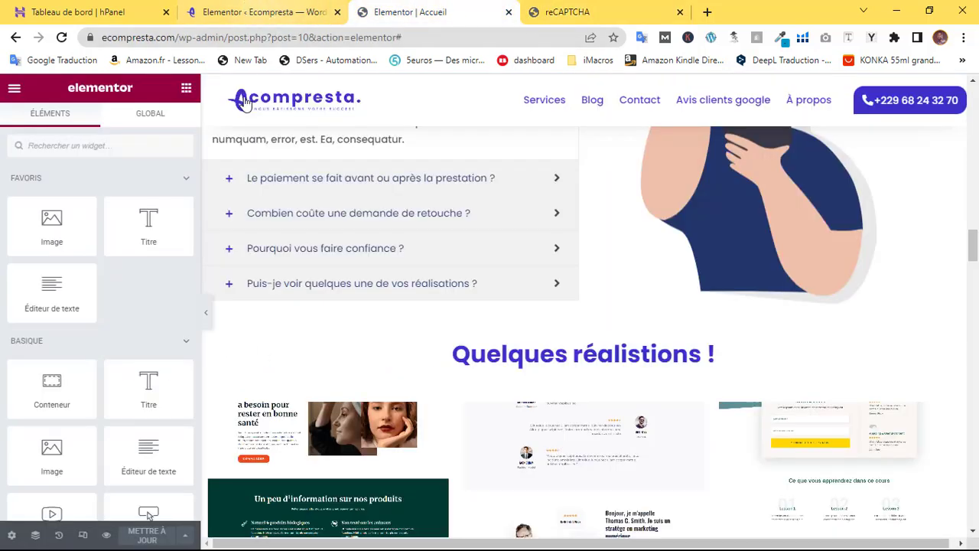
click(120, 9)
click(211, 9)
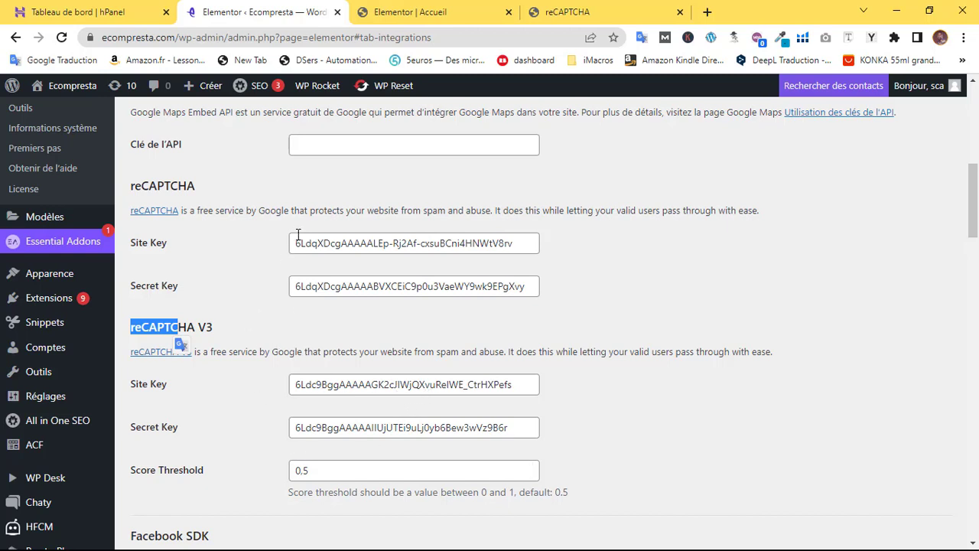
drag(293, 243, 514, 242)
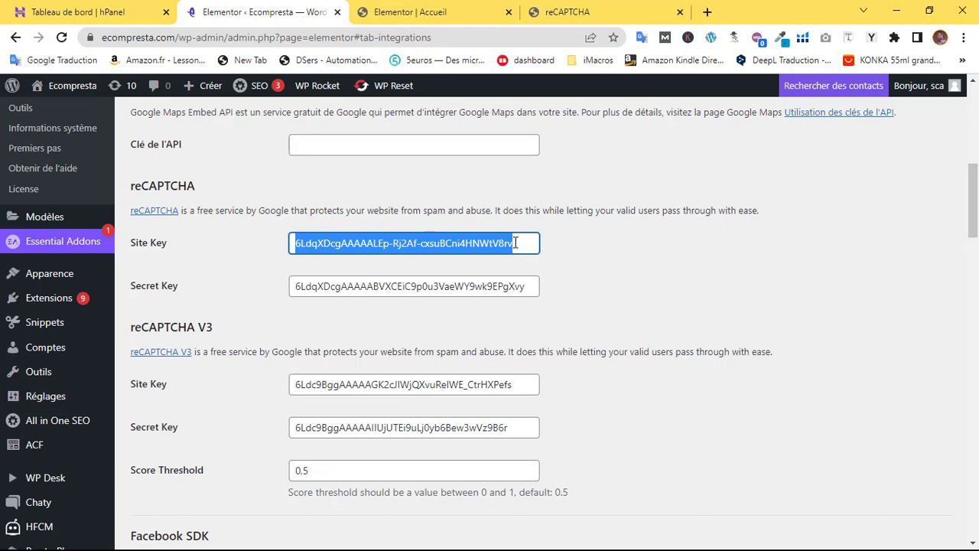
click(338, 283)
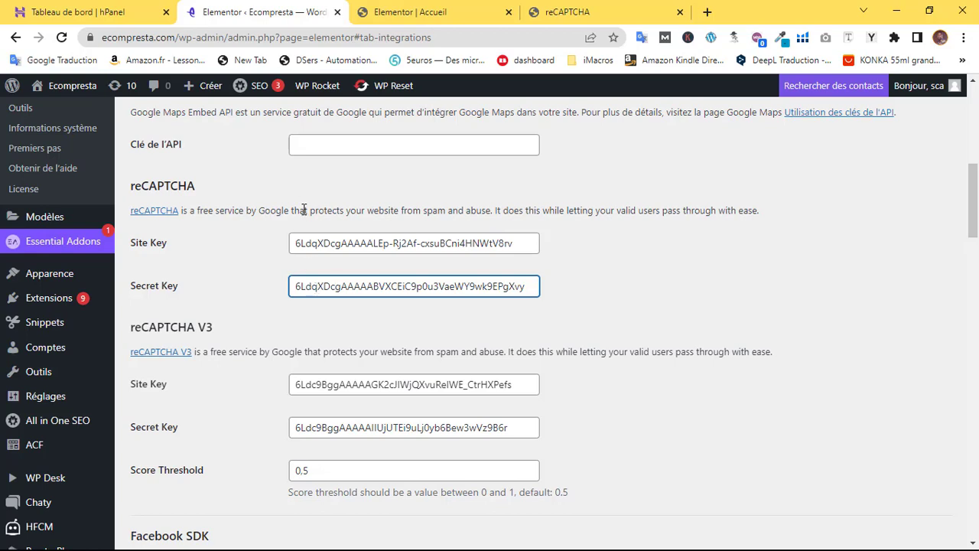
- Switch to the reCAPTCHA console and copy the site key of merchbysca.com
click(567, 13)
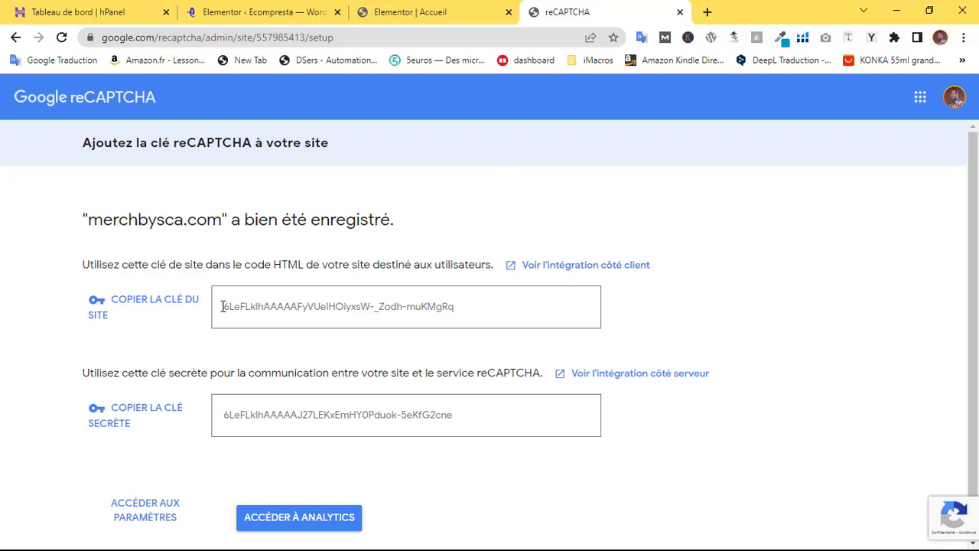
click(153, 307)
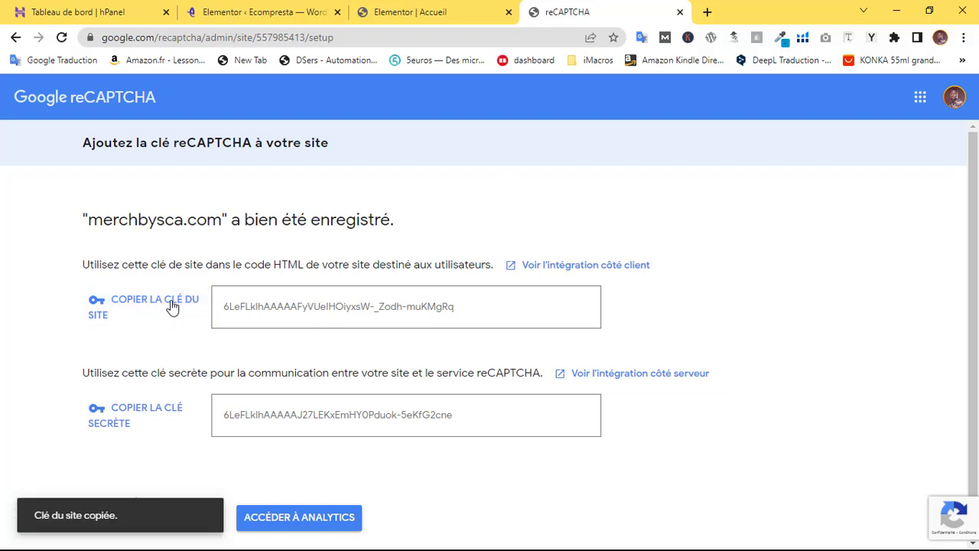
click(157, 304)
- Switch to Elementor's integrations settings and select the existing site key in the reCAPTCHA section
click(288, 8)
click(335, 286)
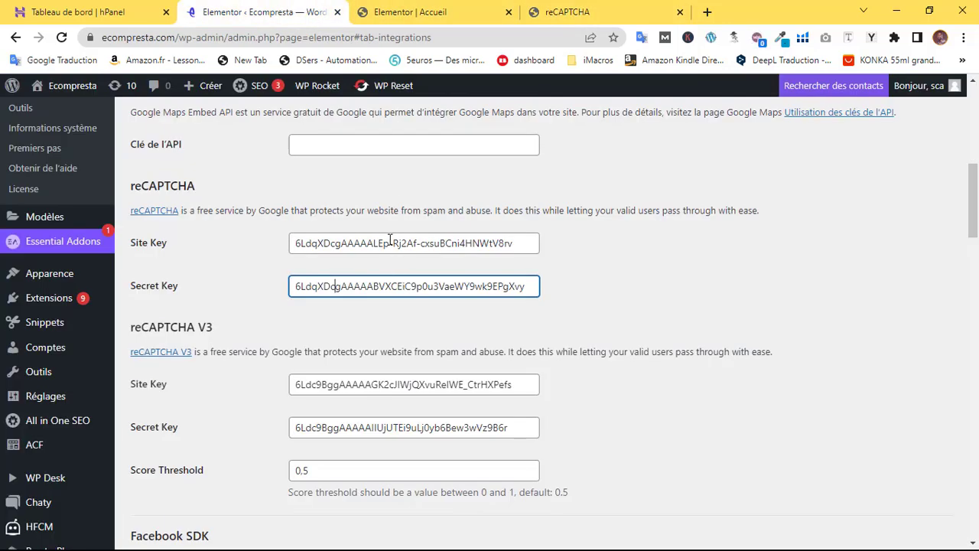
click(390, 242)
key(ctrl+a)
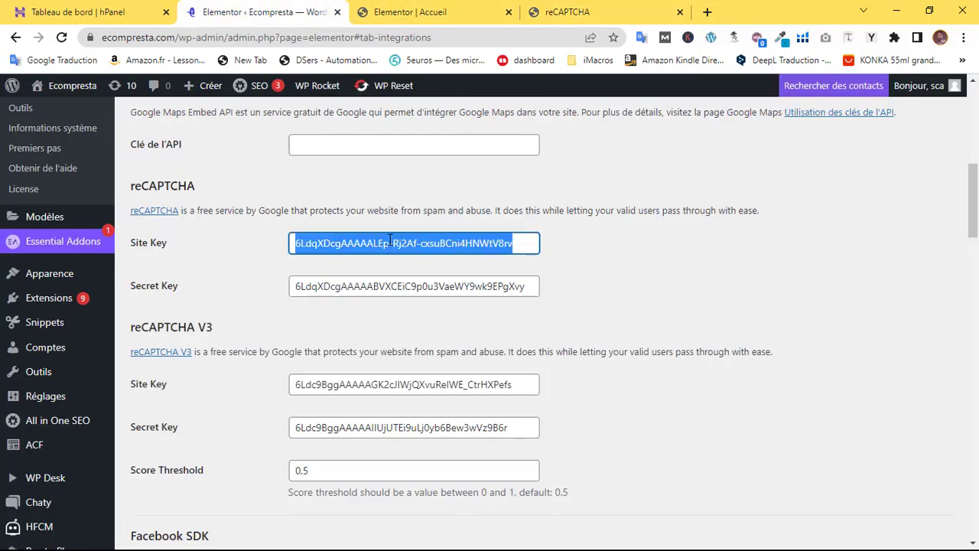
- Copy the secret key of merchbysca.com from the reCAPTCHA console and return to the reCAPTCHA Secret Key field in Elementor's integrations settings
click(587, 11)
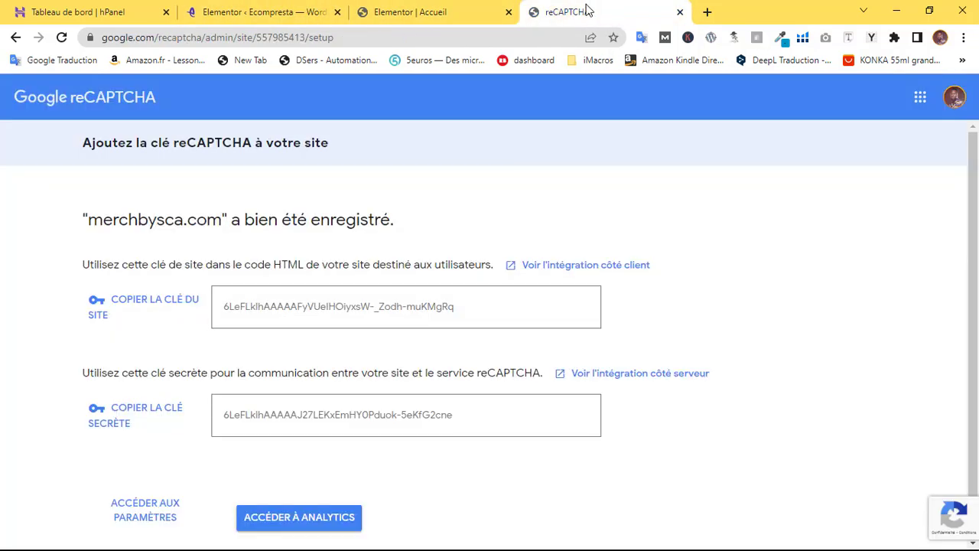
click(134, 410)
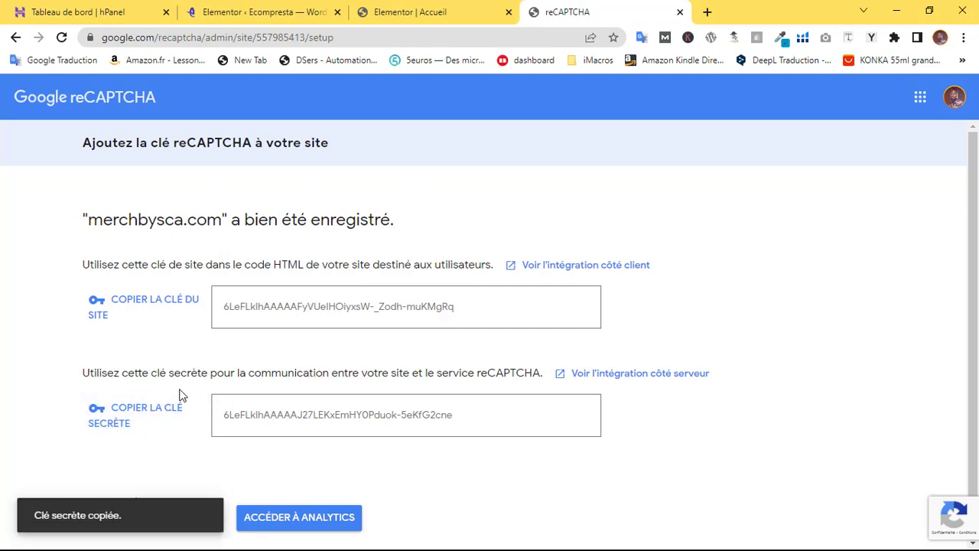
click(413, 10)
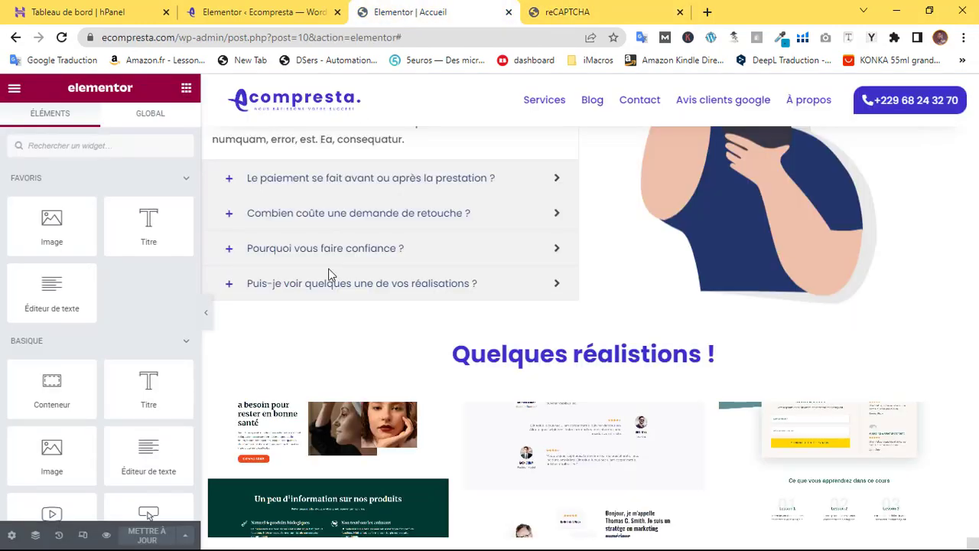
click(260, 12)
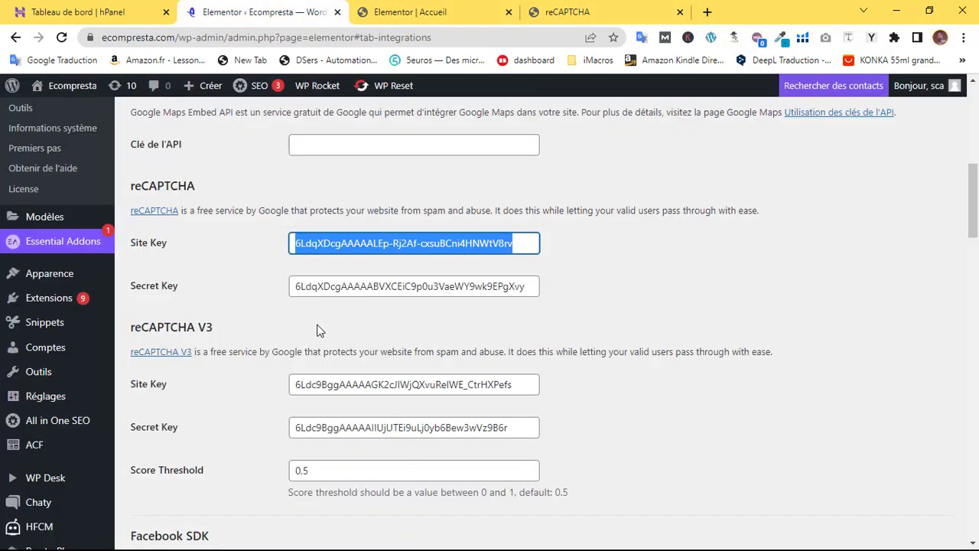
click(346, 283)
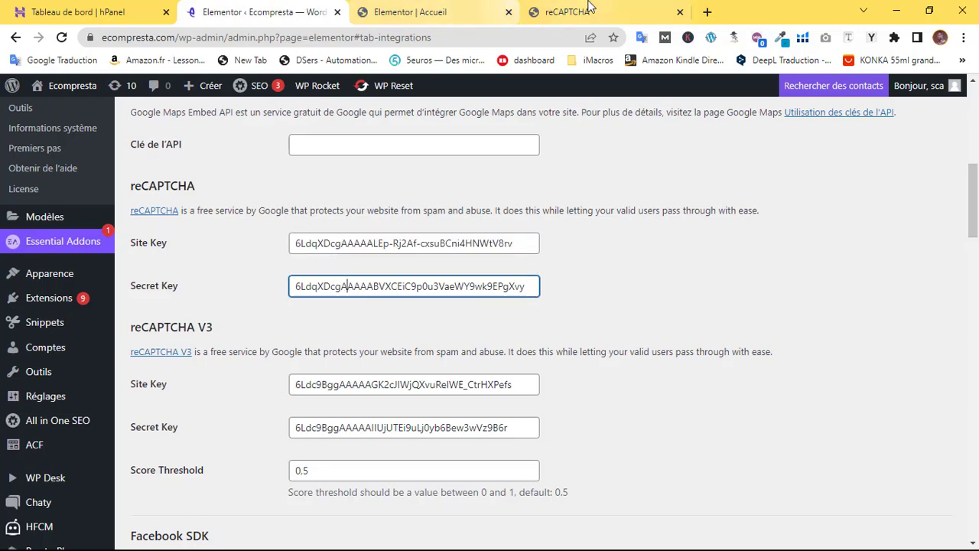
click(550, 9)
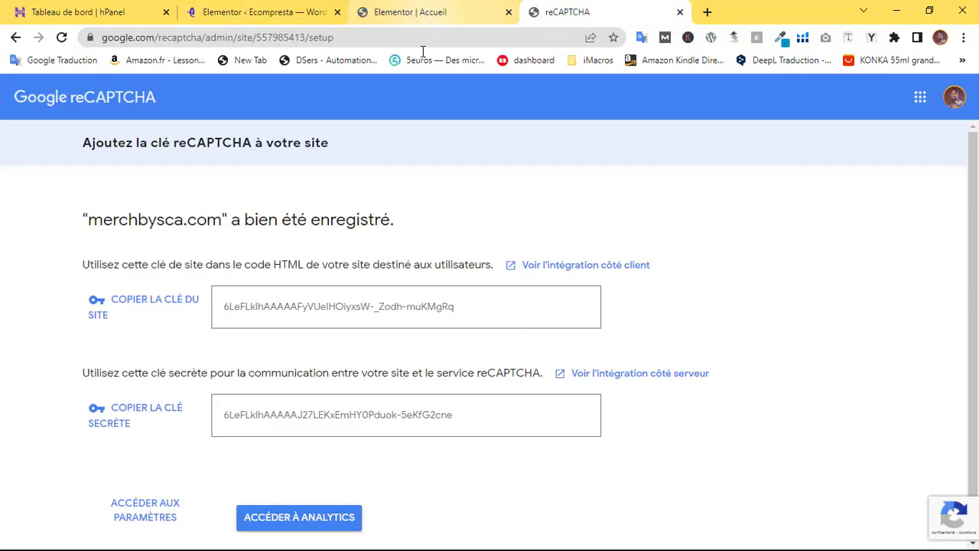
click(222, 11)
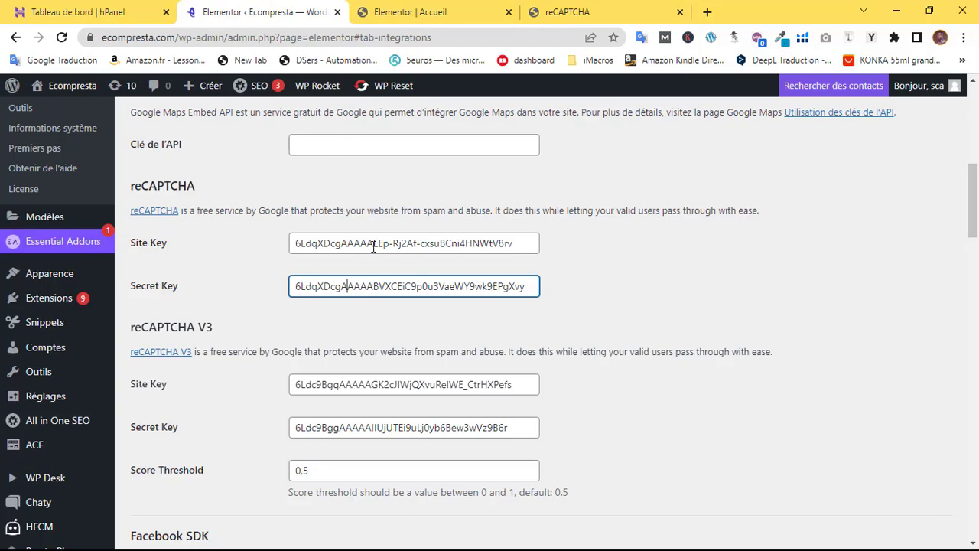
- Switch to the Accueil page in the Elementor editor and insert a single vertical container between the FAQ and "Quelques réalistions !"
click(428, 11)
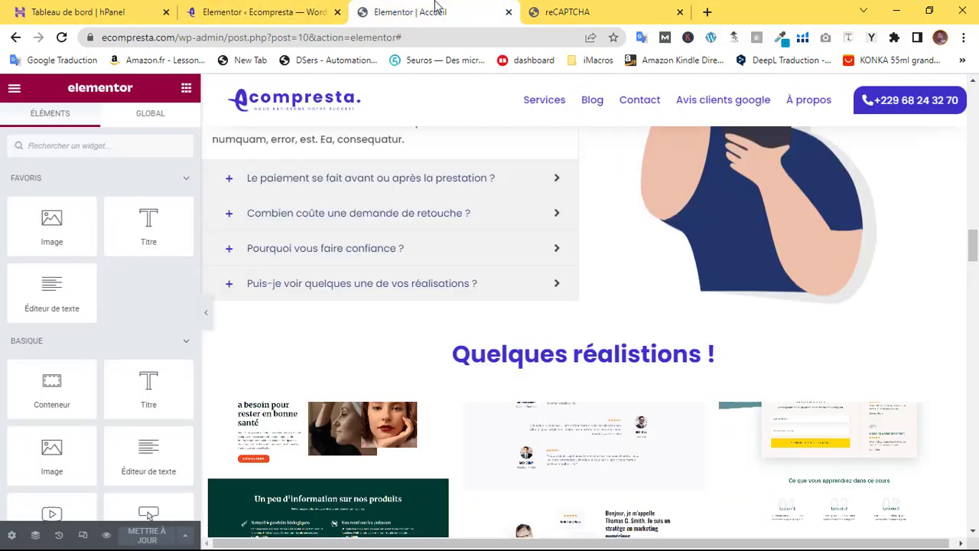
click(975, 300)
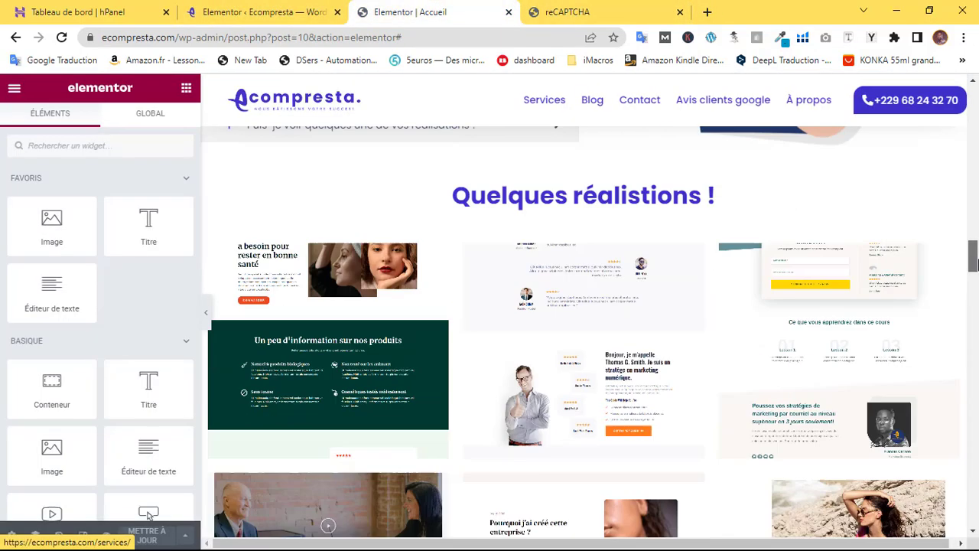
drag(973, 302, 973, 244)
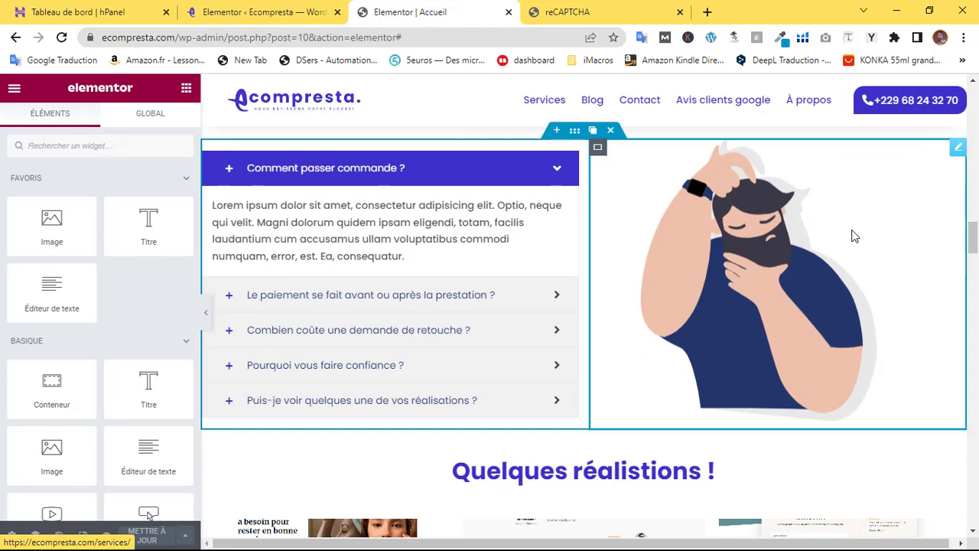
drag(973, 244, 973, 259)
scroll(681, 260, up, 1)
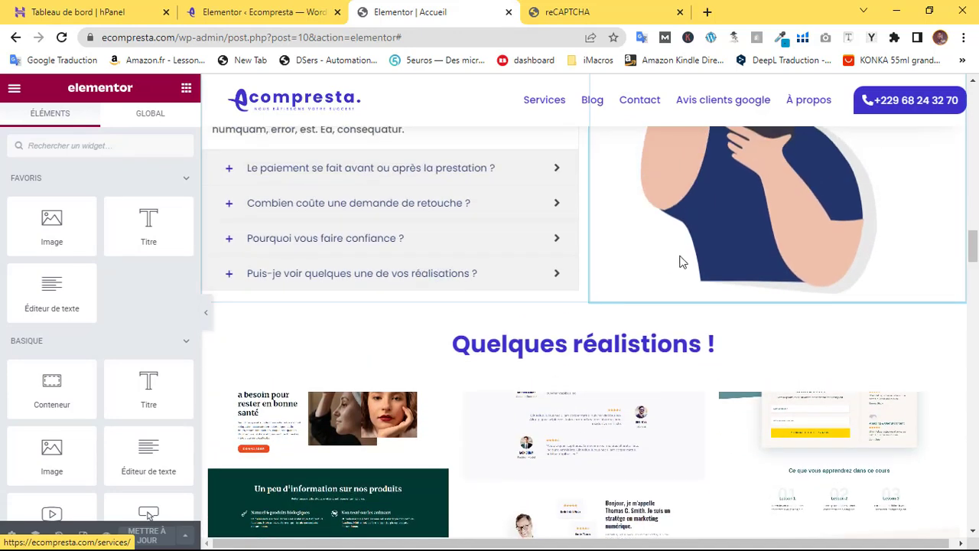
click(556, 296)
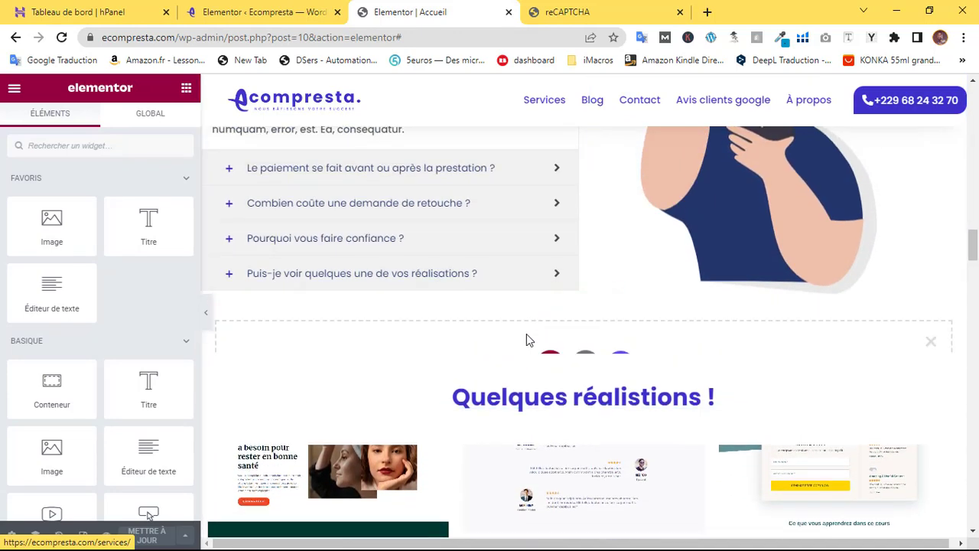
click(551, 367)
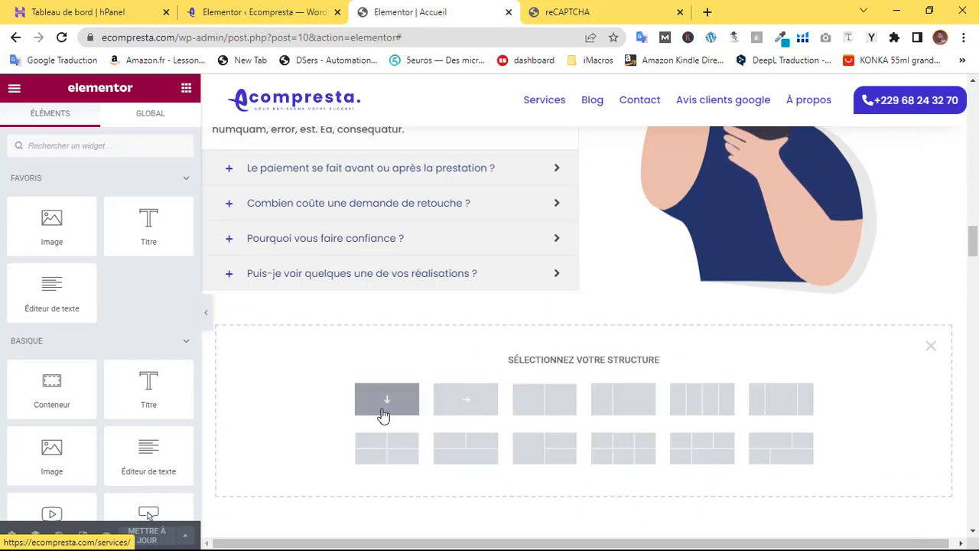
click(386, 405)
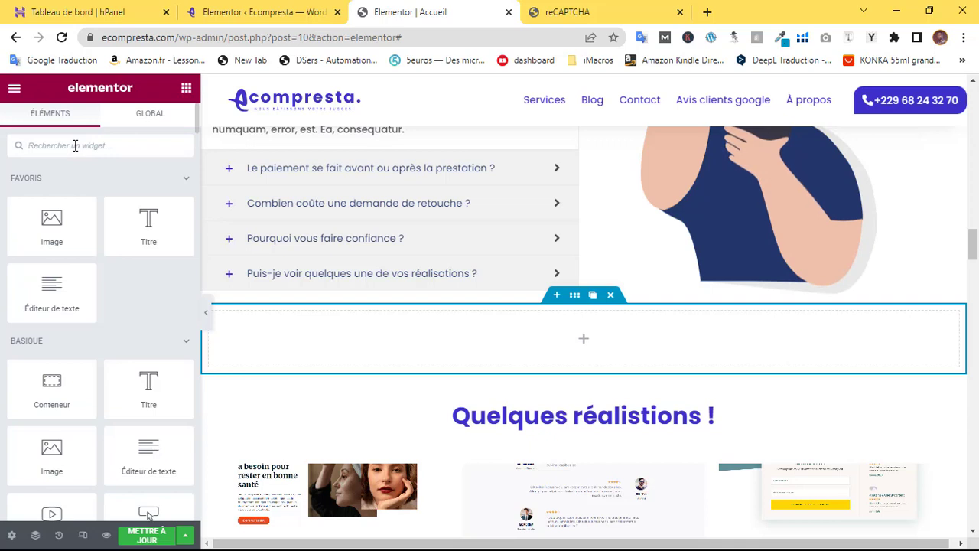
- Search the widgets for "form" and place the Form widget in the new empty container
click(75, 145)
text(form)
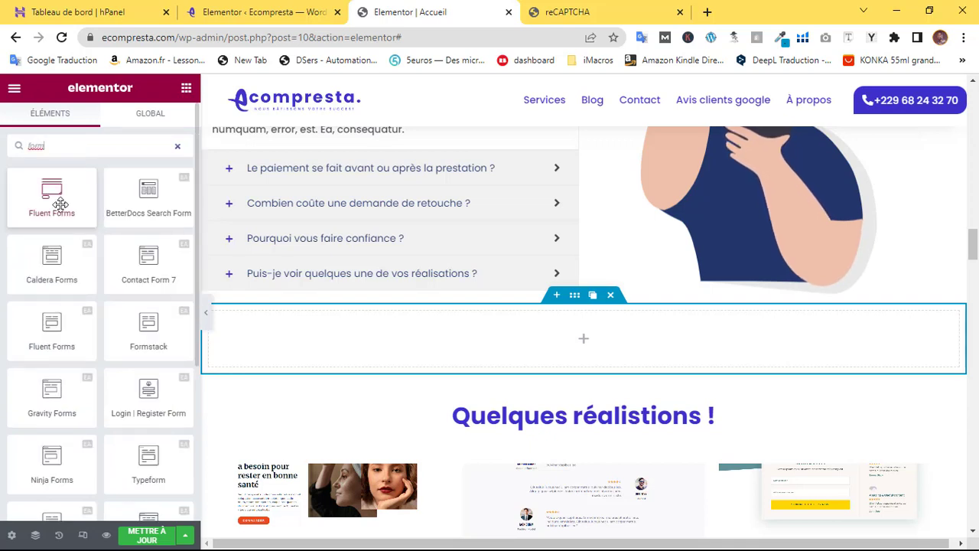
mouse_move(52, 195)
mouse_down()
mouse_move(97, 203)
mouse_move(54, 195)
mouse_up()
scroll(87, 276, down, 3)
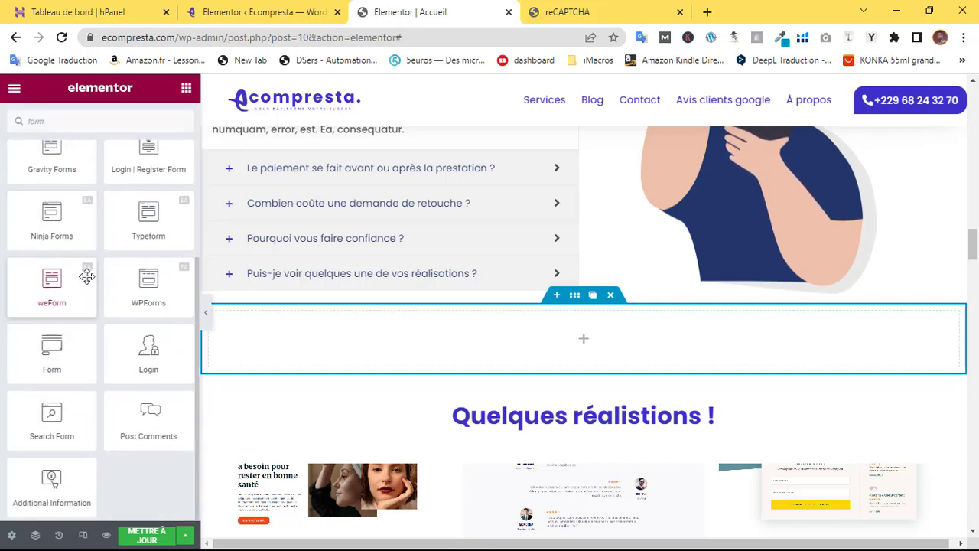
scroll(86, 274, up, 3)
scroll(83, 273, down, 3)
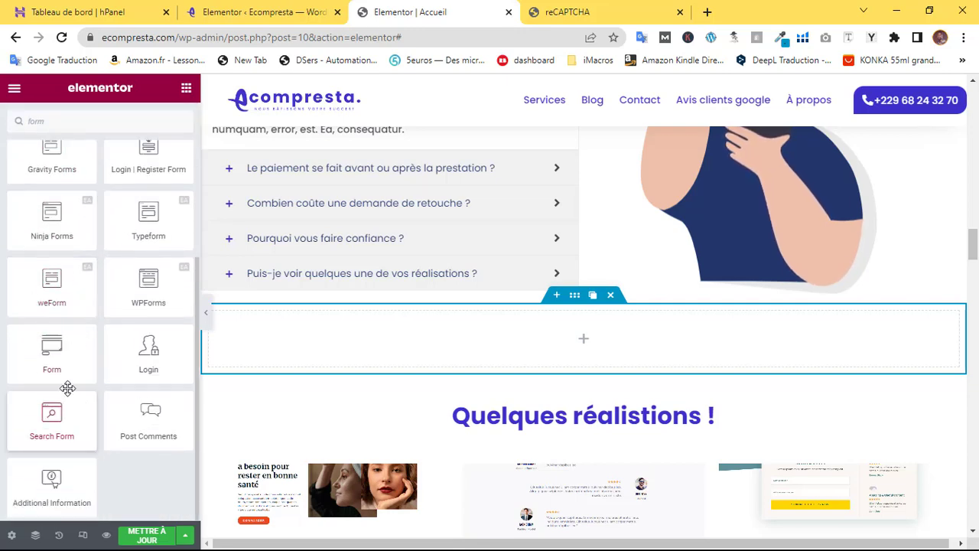
drag(56, 356, 634, 343)
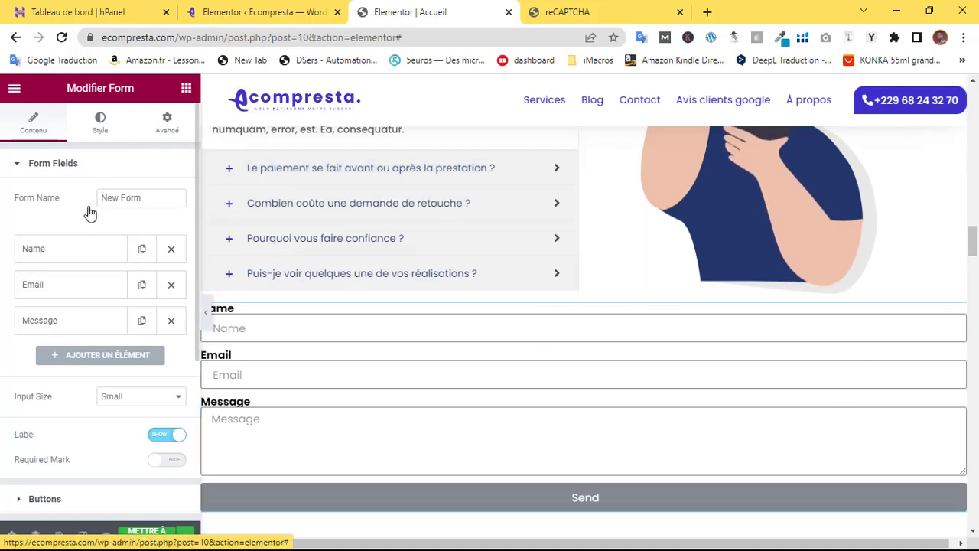
- Give the form a custom width (Personnalisé) of 50% and centre it with Align Self
click(163, 132)
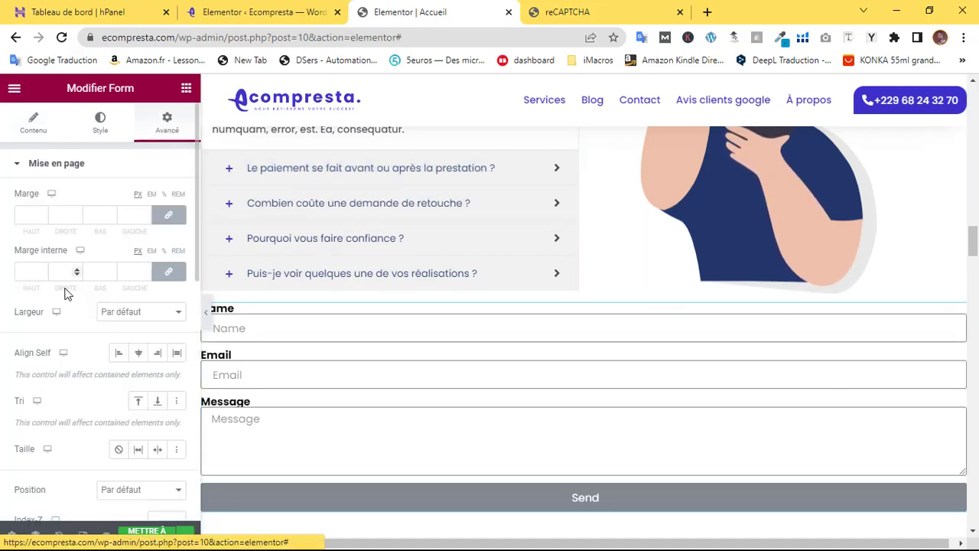
click(126, 314)
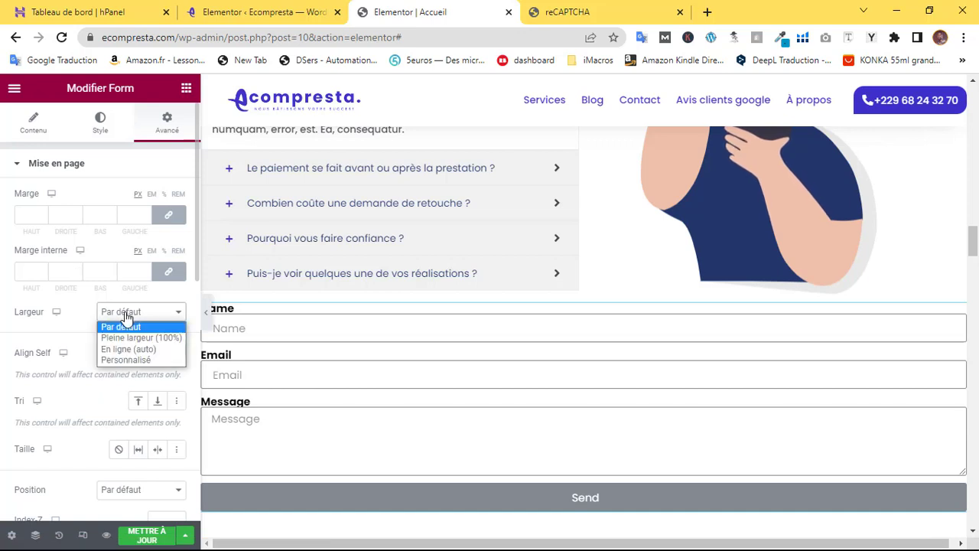
click(122, 360)
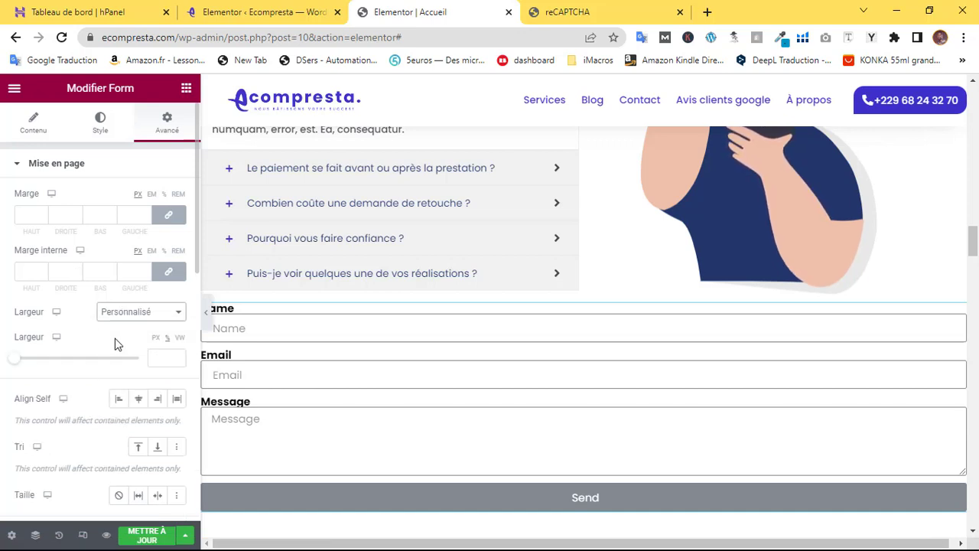
click(154, 356)
text(50)
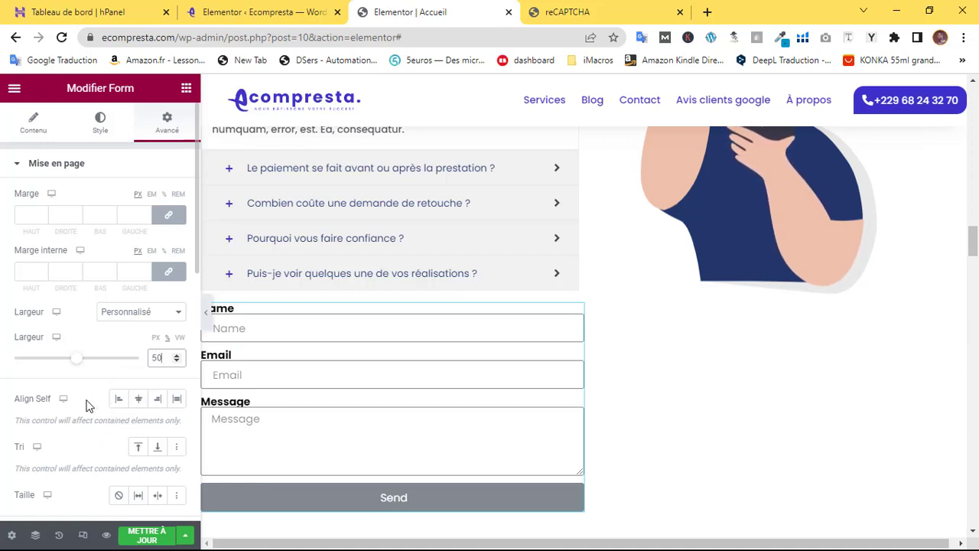
click(140, 400)
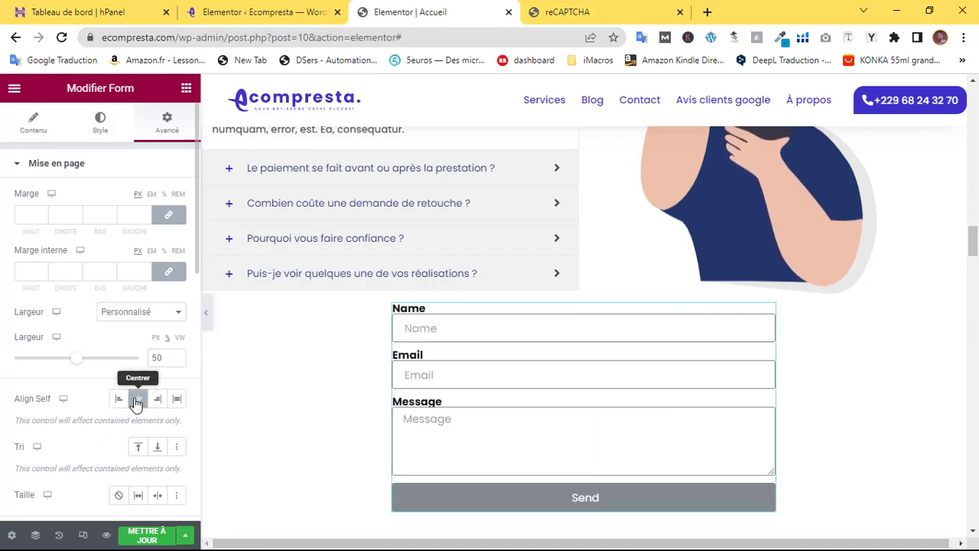
- Set the form's container to a downward direction with its elements aligned and justified to the center
click(574, 300)
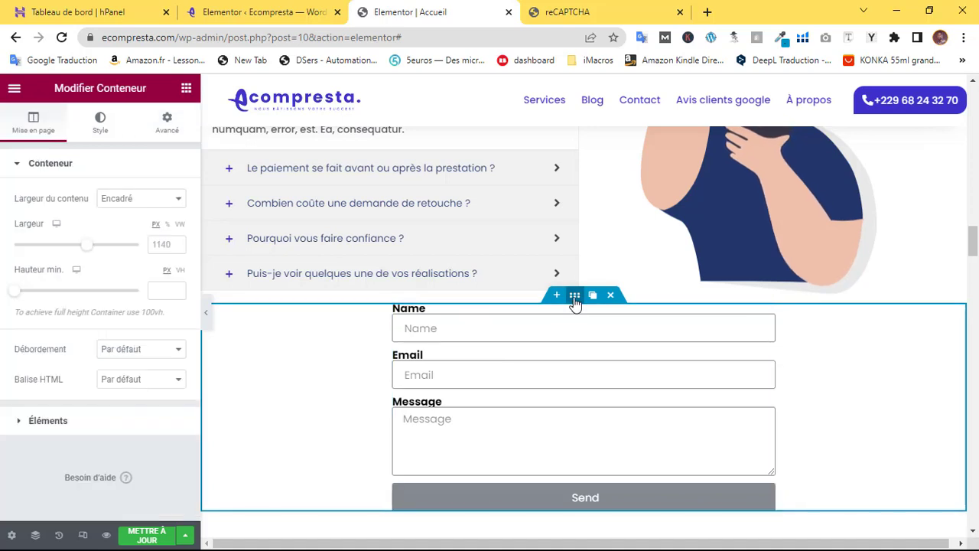
click(23, 421)
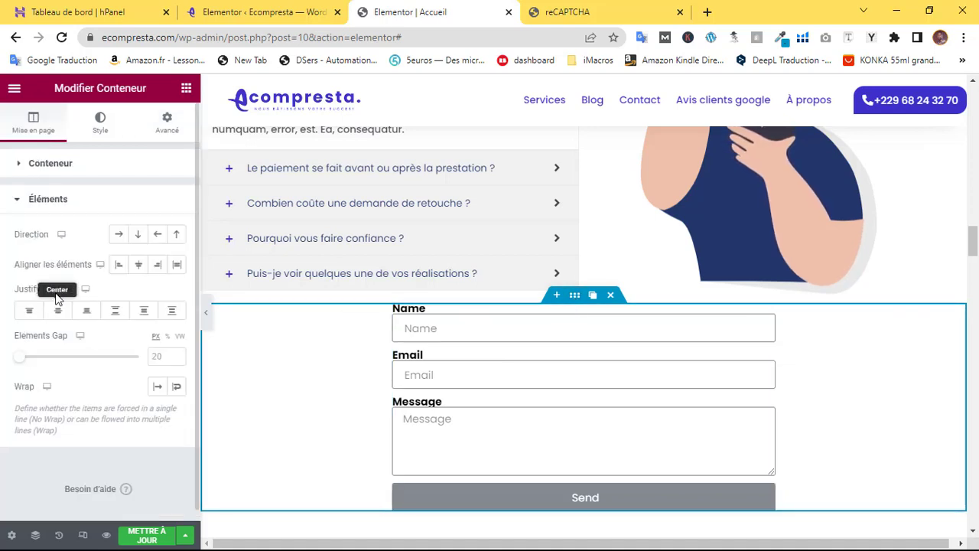
click(139, 235)
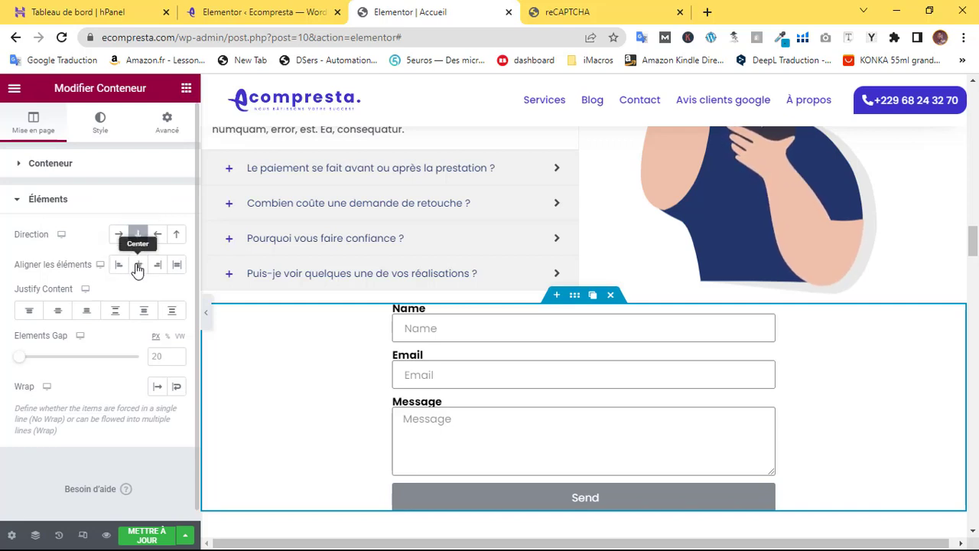
click(137, 267)
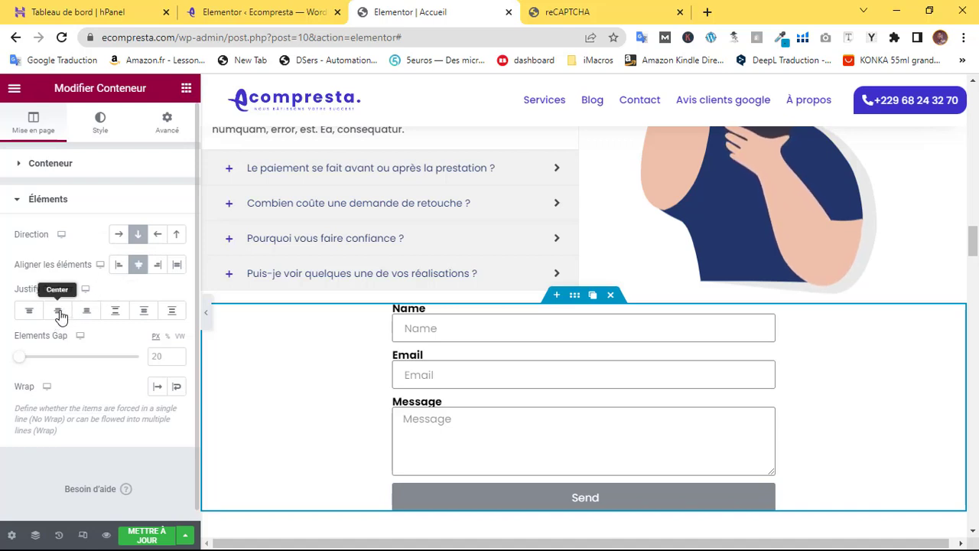
click(61, 314)
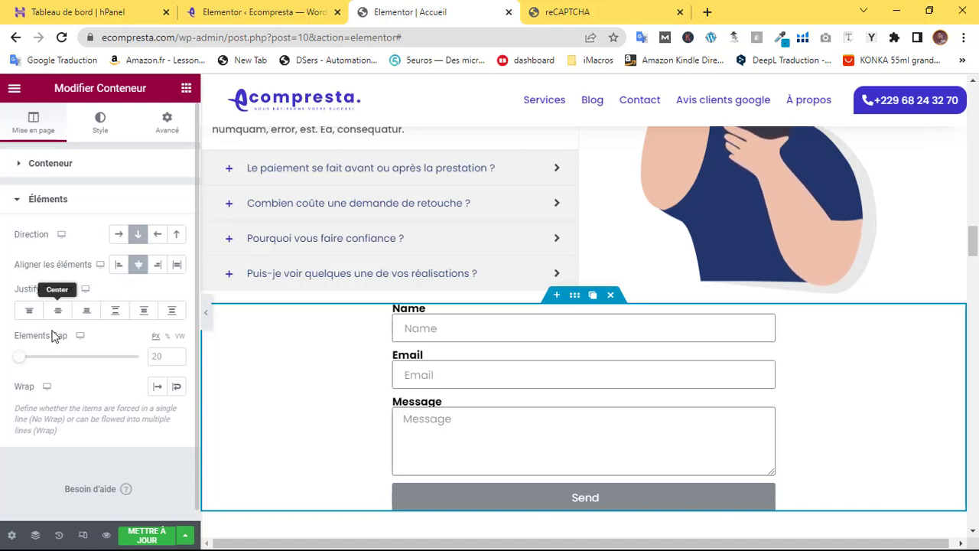
- Set the minimum height of the form's container to 59 VH
click(60, 172)
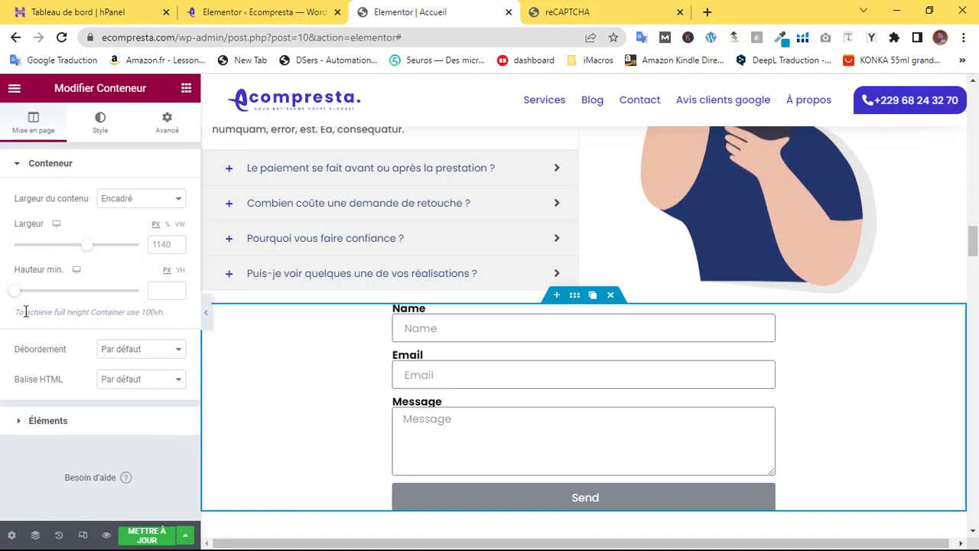
drag(16, 295, 48, 299)
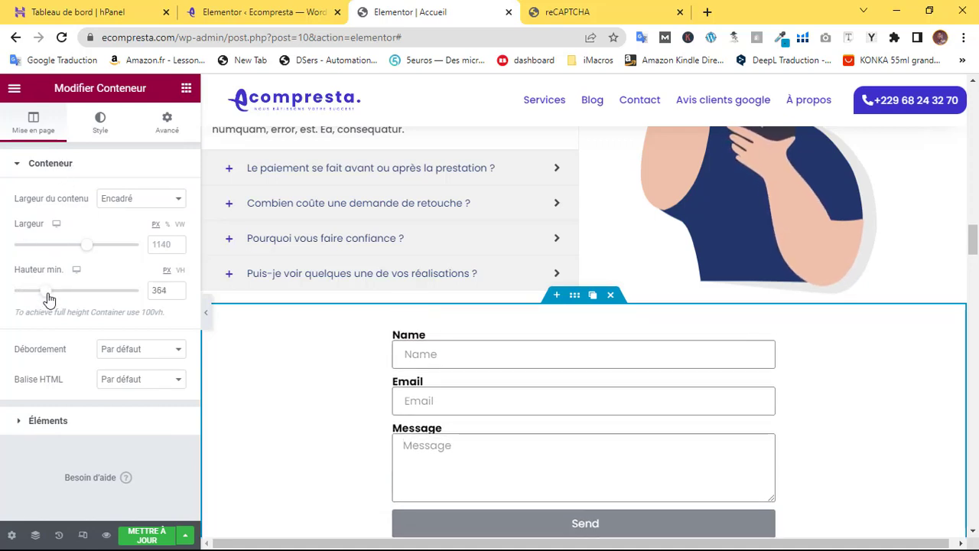
scroll(417, 313, down, 2)
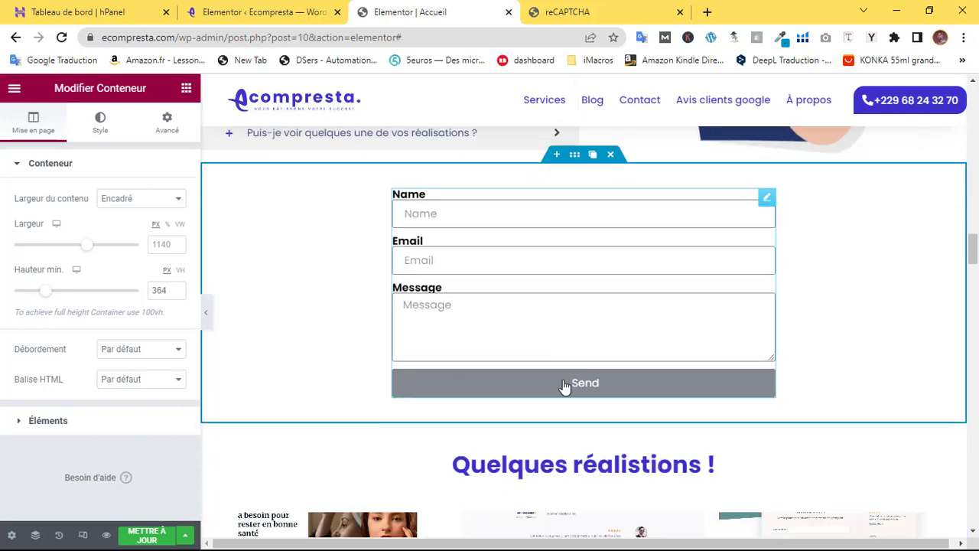
click(179, 271)
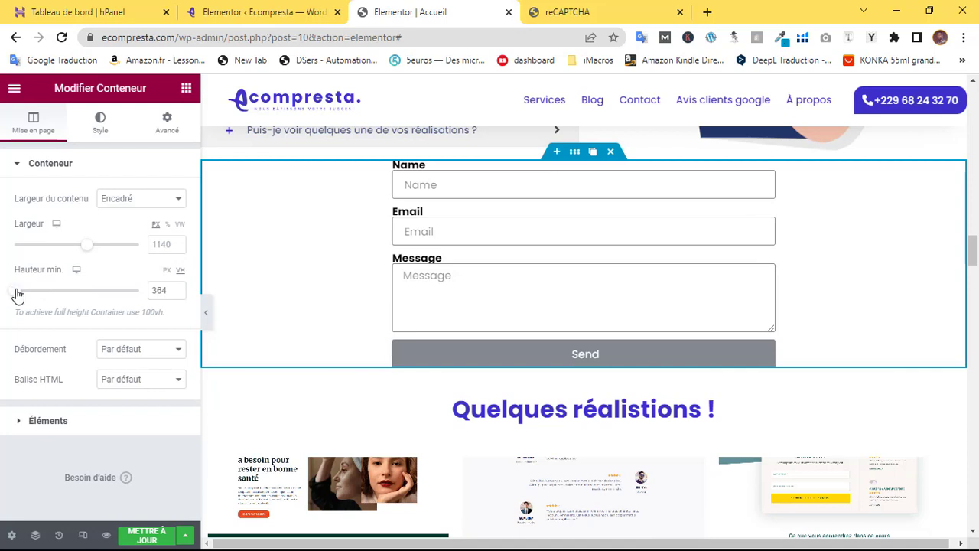
drag(17, 295, 91, 303)
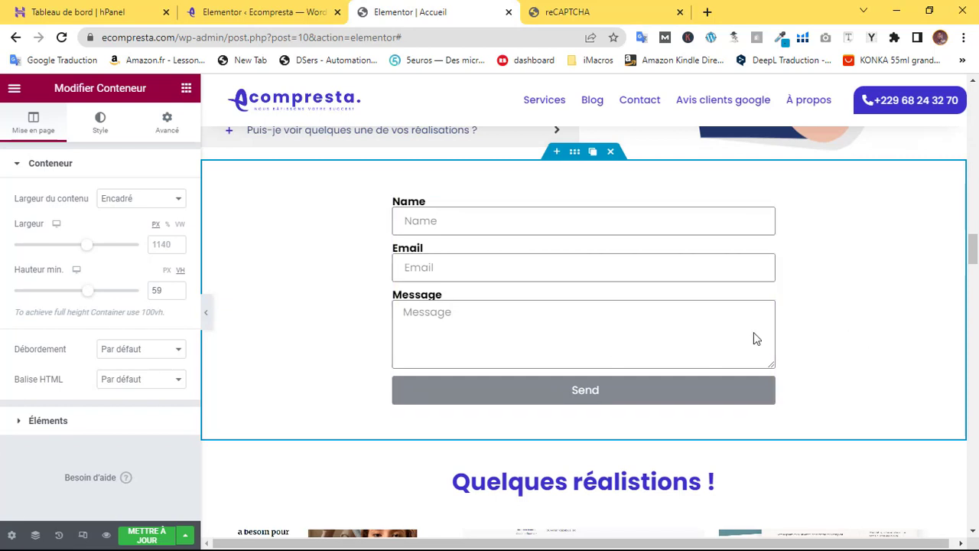
- Update the page and add a fourth field to the form after Message
click(147, 537)
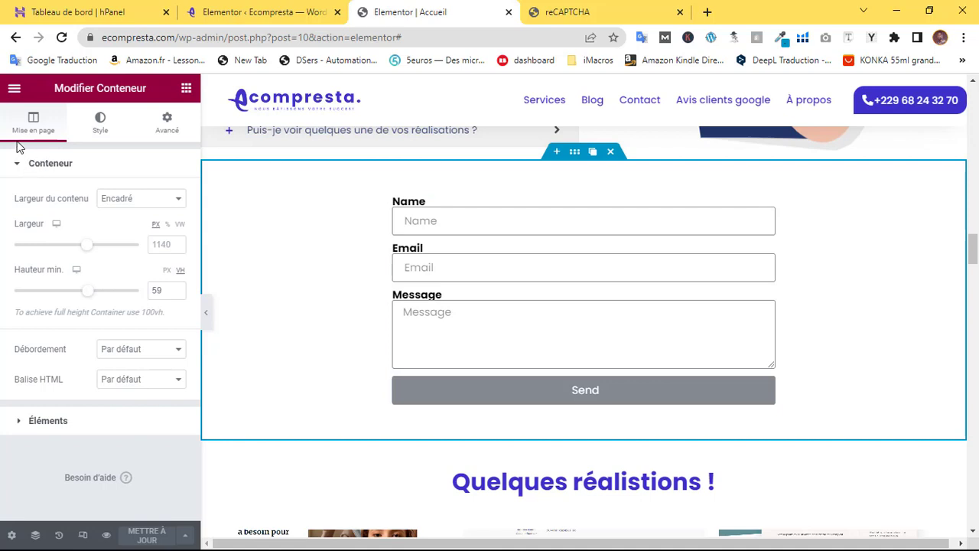
mouse_move(752, 234)
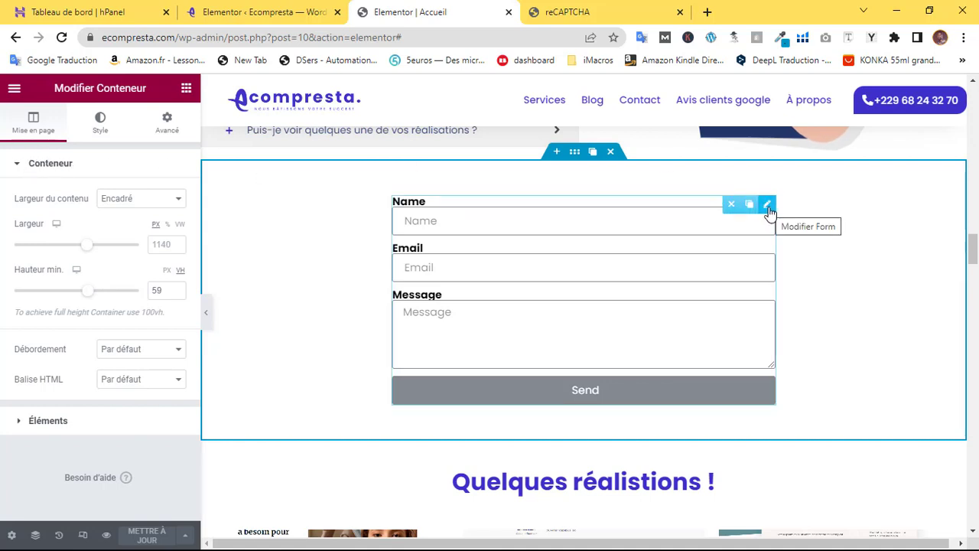
click(768, 208)
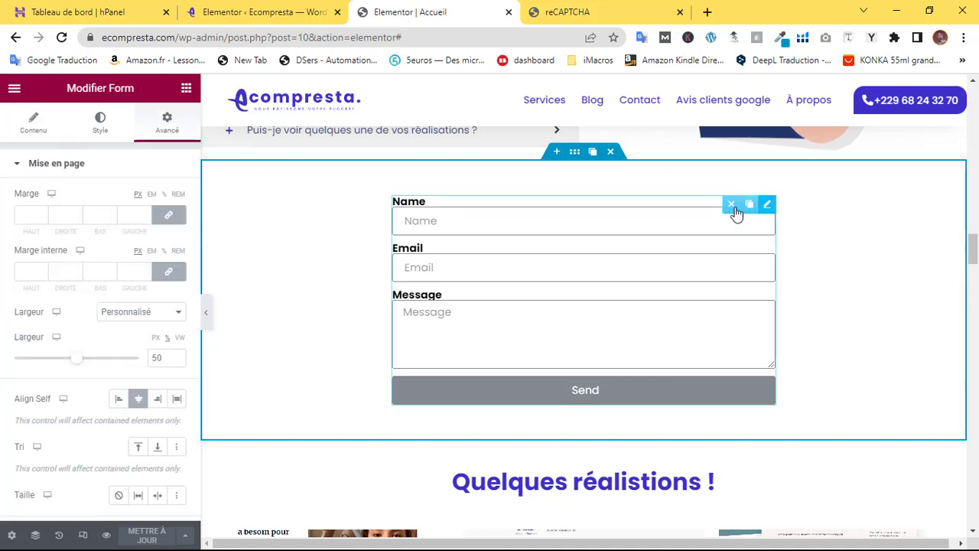
click(31, 130)
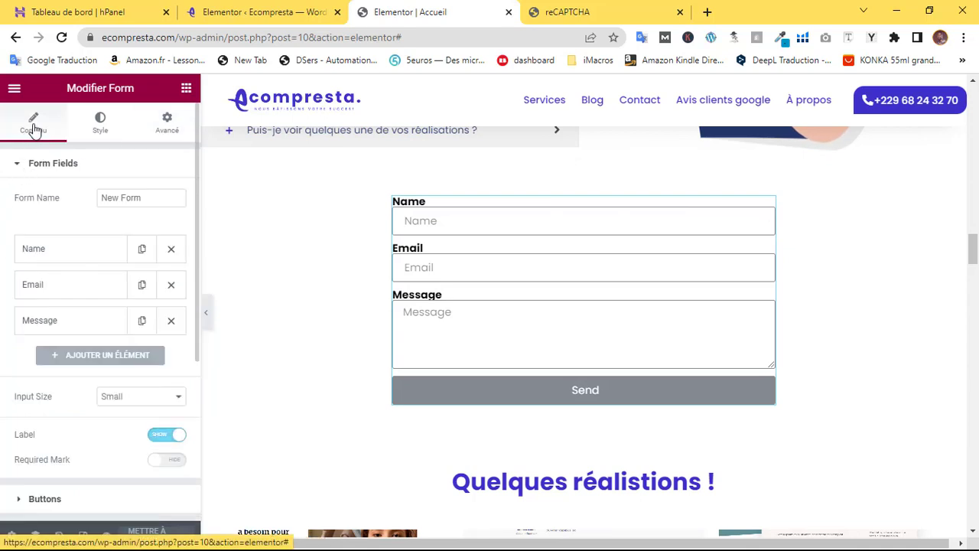
click(81, 361)
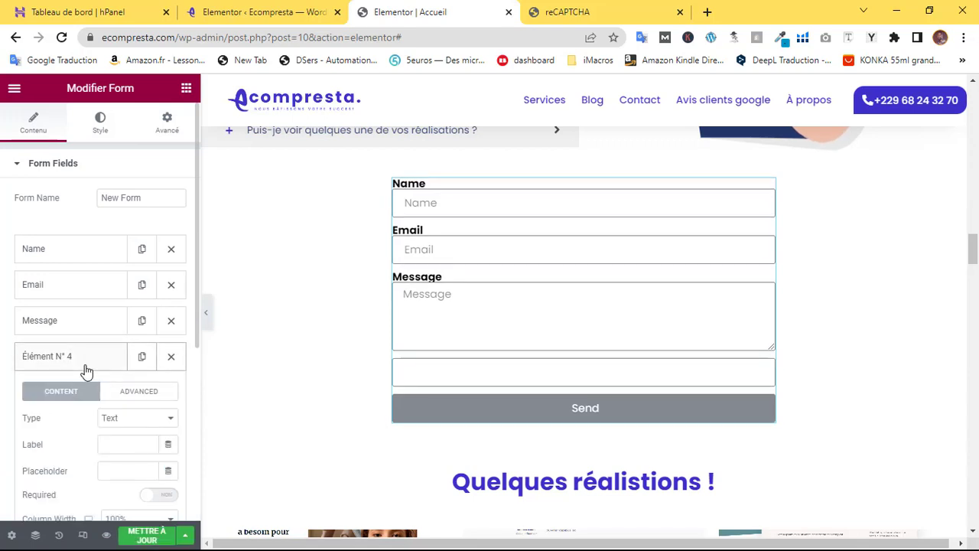
scroll(108, 348, down, 2)
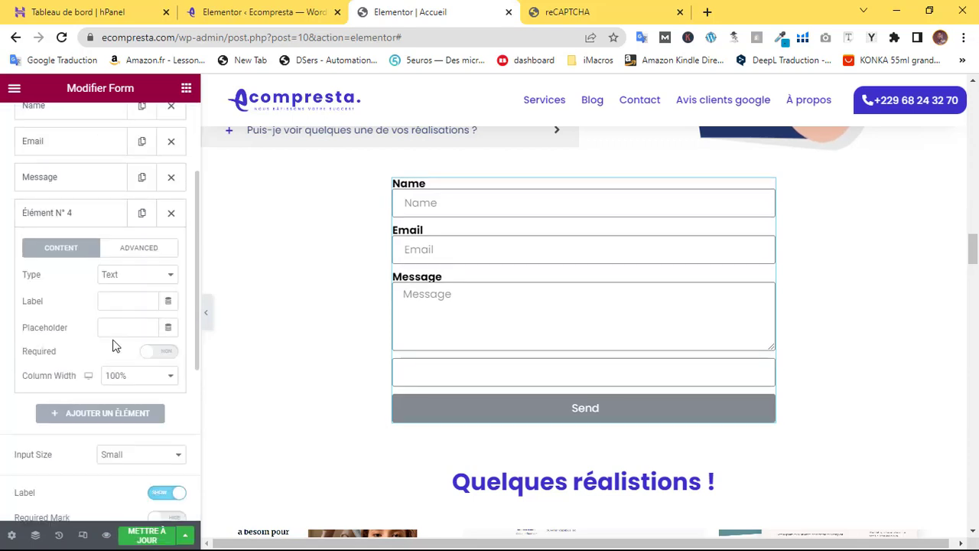
- Review the available field types and revisit the reCAPTCHA page with the site and secret keys before returning to the Accueil editor
click(116, 275)
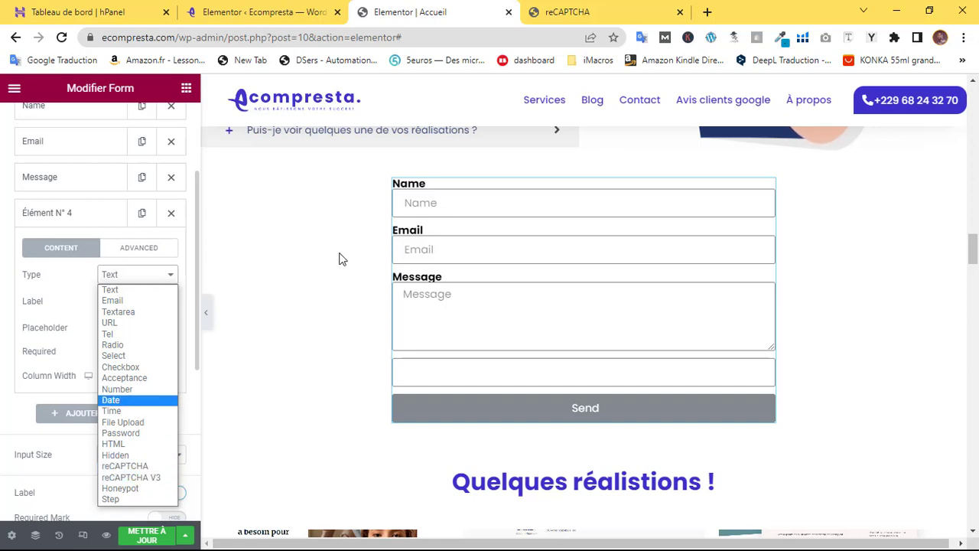
click(547, 13)
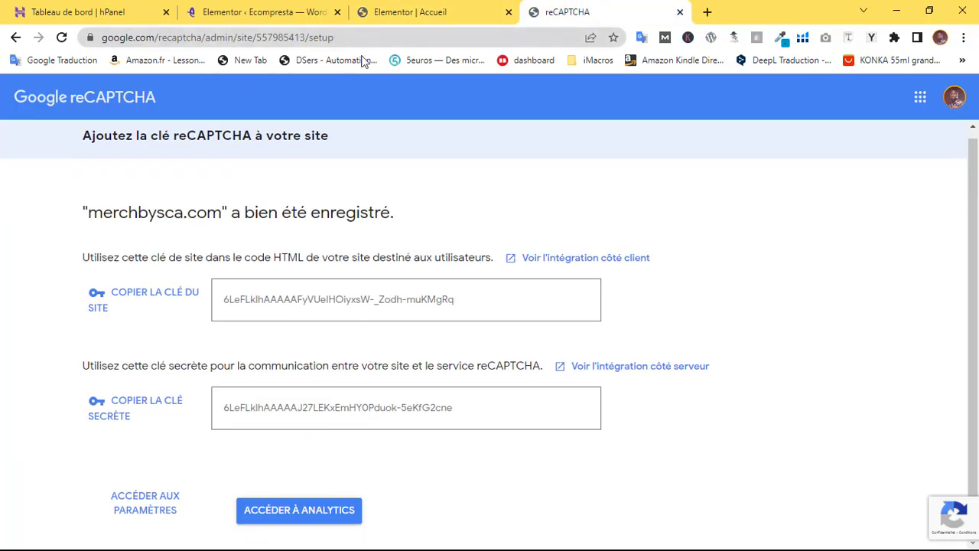
click(398, 8)
click(262, 11)
click(410, 12)
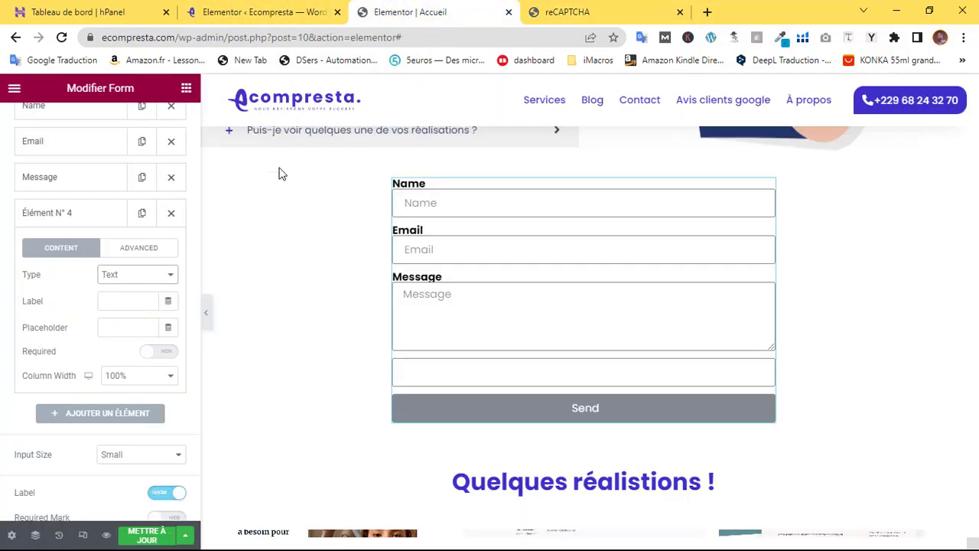
- Set the new form field's type to reCAPTCHA
click(124, 276)
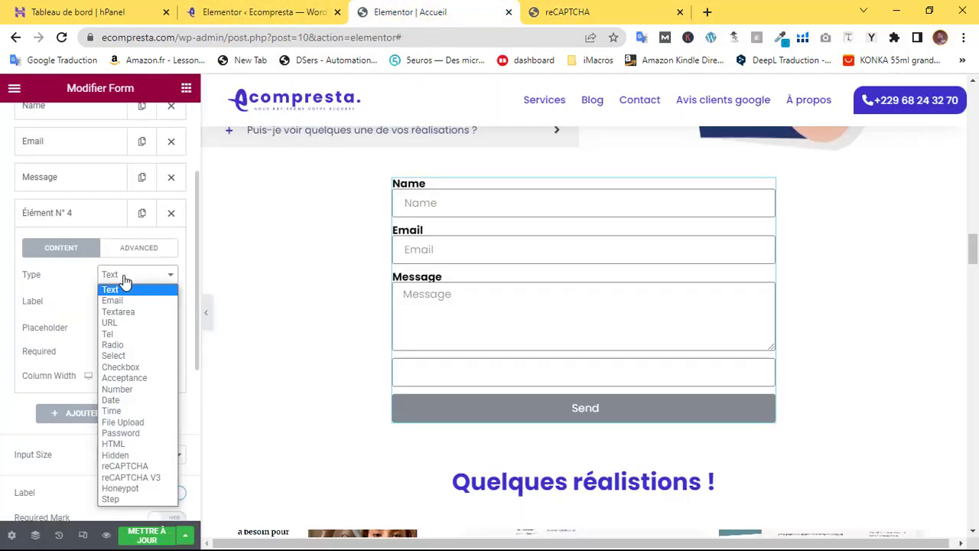
click(135, 467)
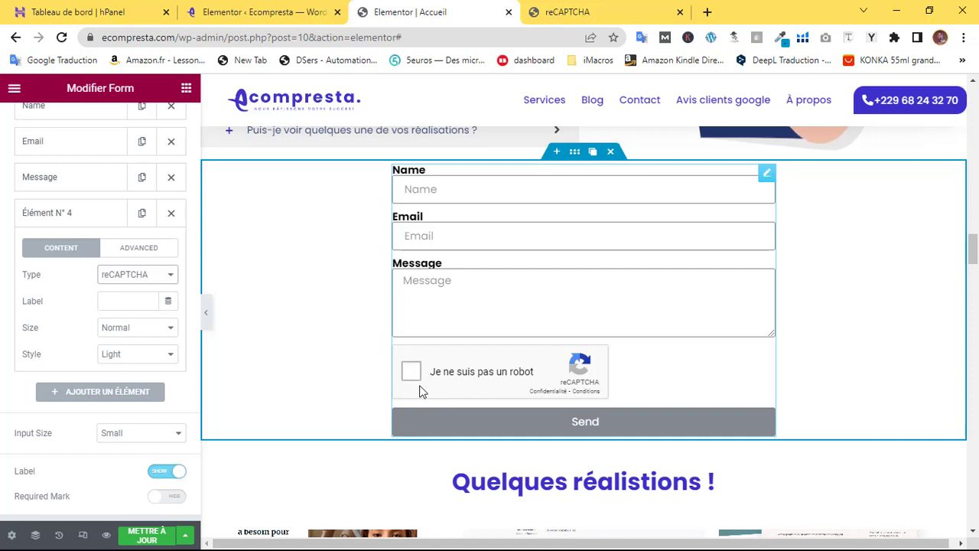
scroll(480, 346, up, 1)
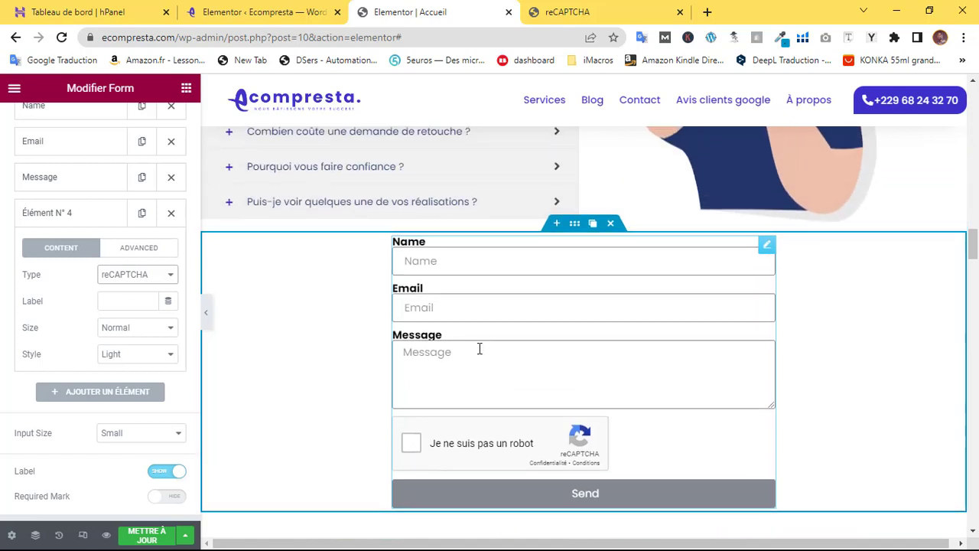
scroll(474, 359, down, 1)
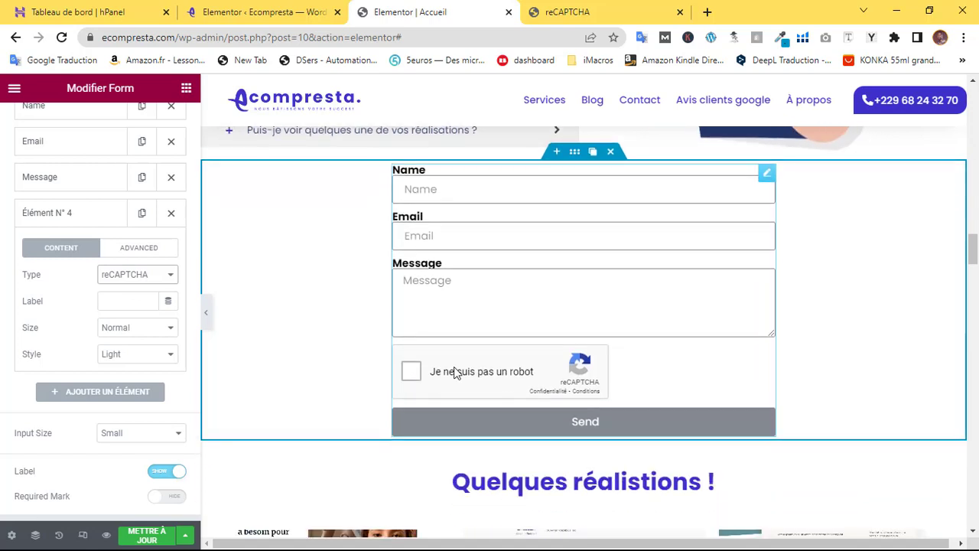
- Label the reCAPTCHA field "Je ne suis pas un robot"
click(139, 299)
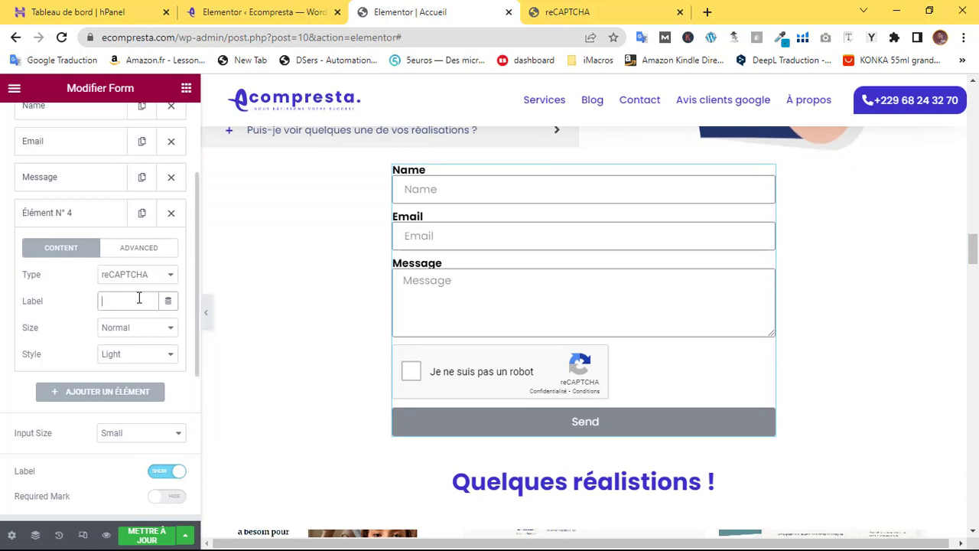
text(Je )
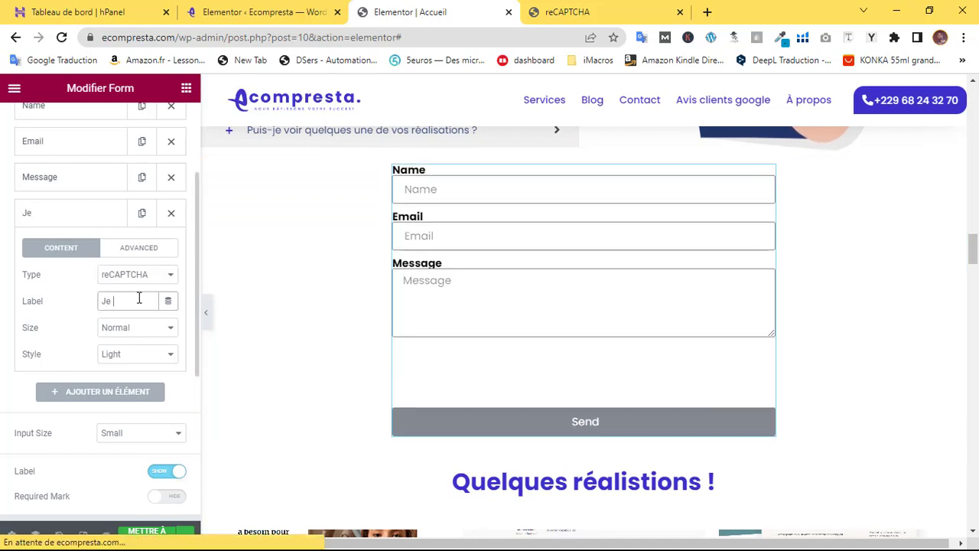
text(ne suis)
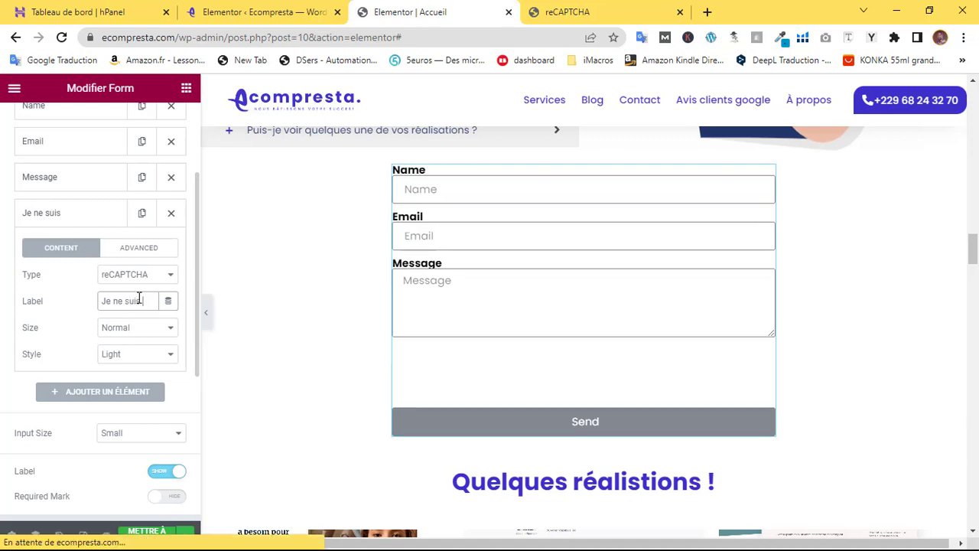
text( pas un)
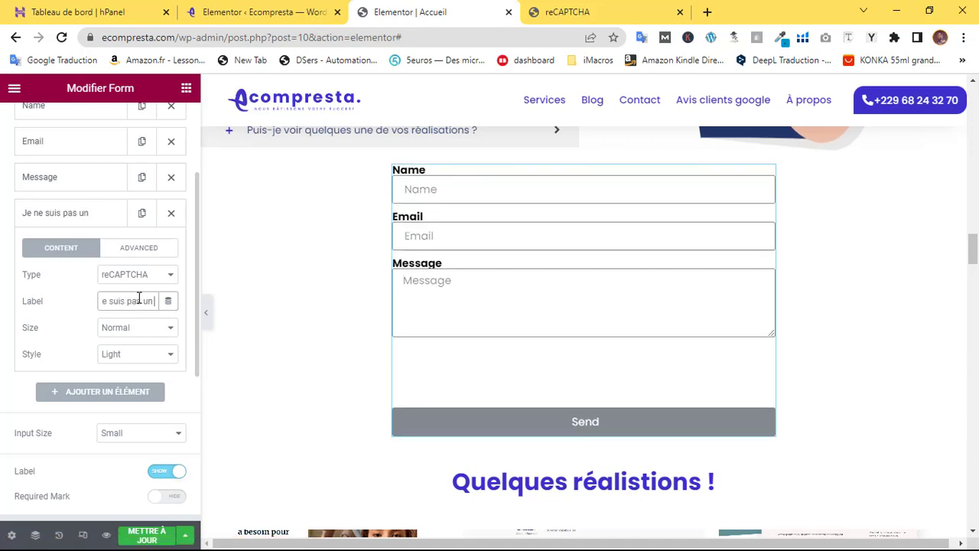
text( robot)
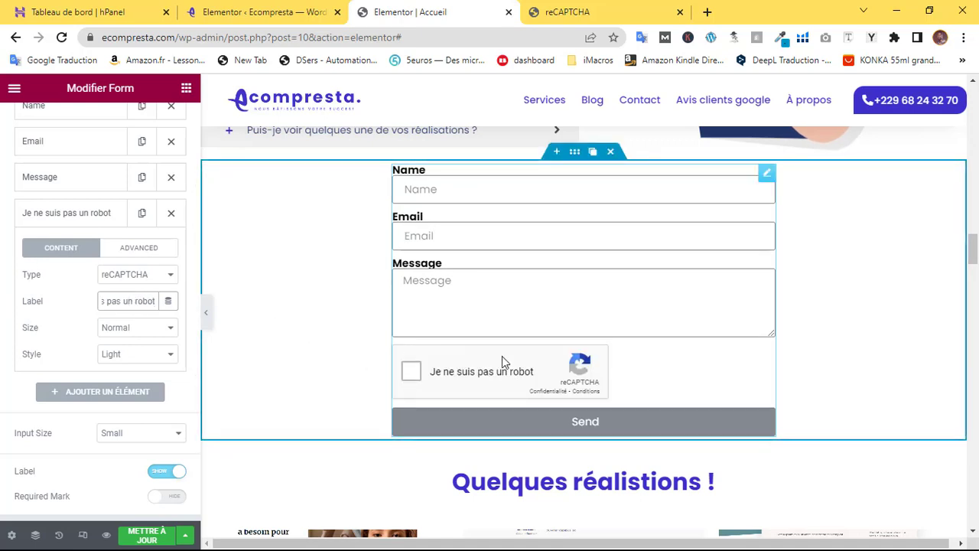
- Set the minimum height of the form's container to 71 VH and update the page
click(329, 355)
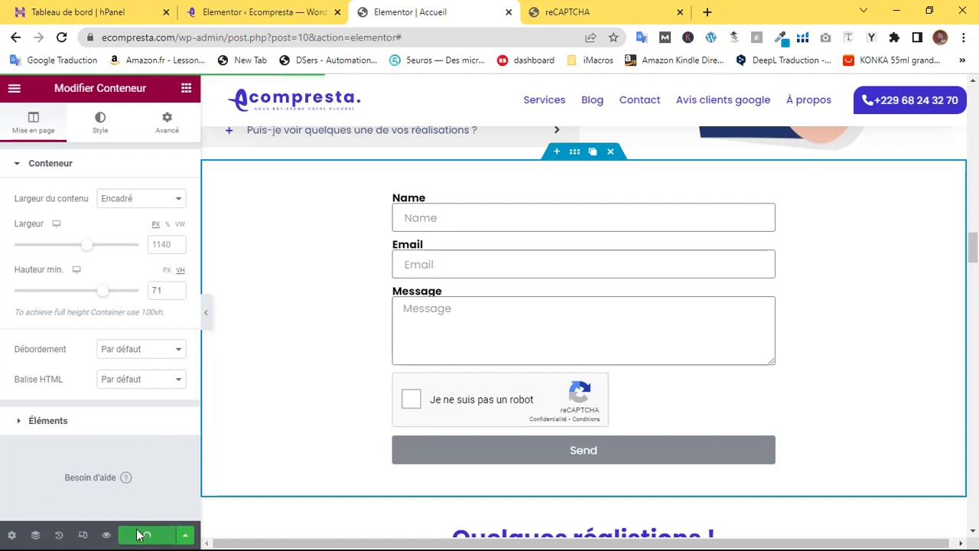
- Preview the Accueil page and locate the new contact form between the FAQ and "Quelques réalistions !"
click(114, 534)
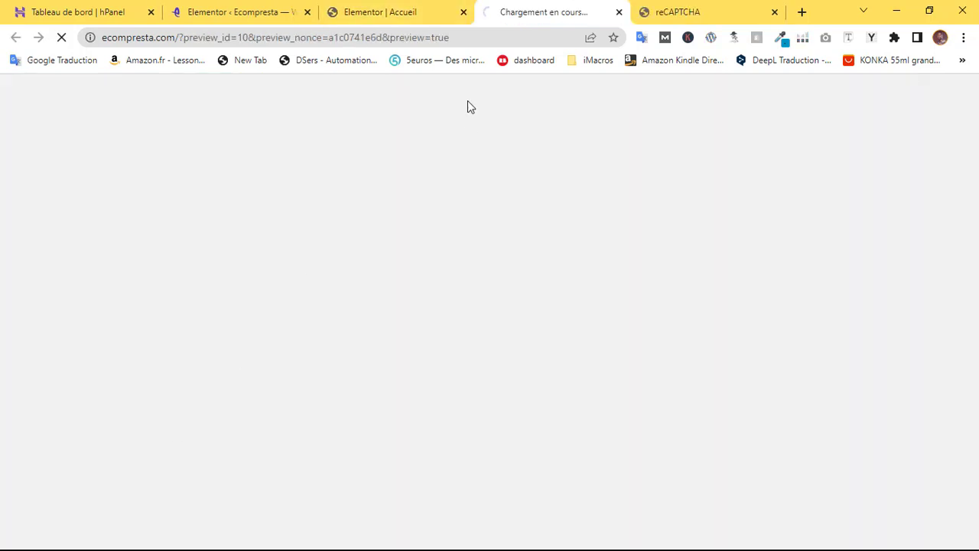
click(430, 10)
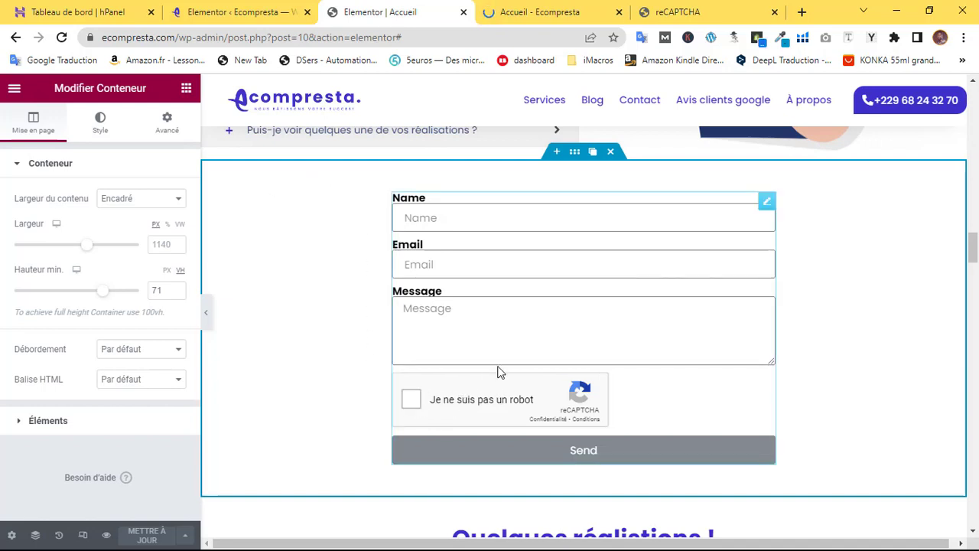
click(546, 12)
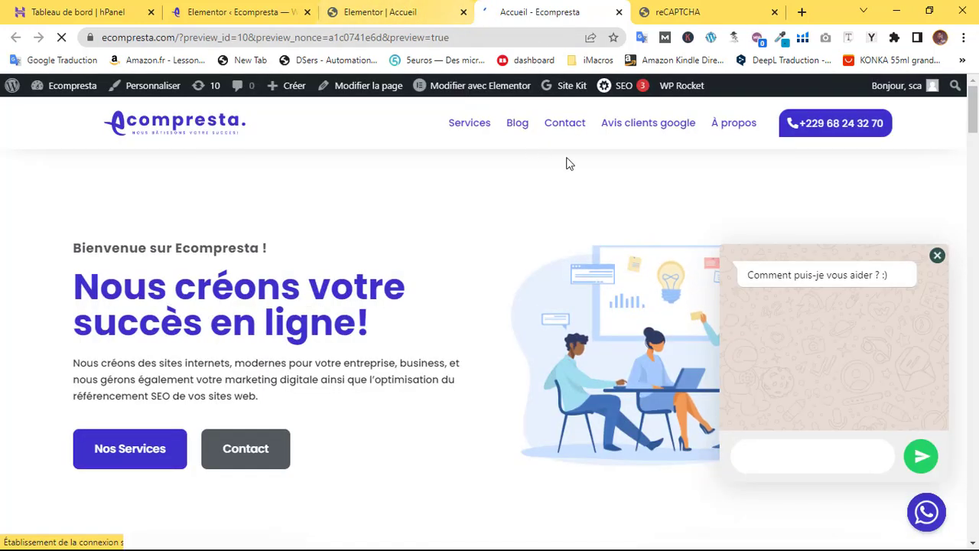
scroll(517, 122, down, 3)
scroll(490, 344, down, 6)
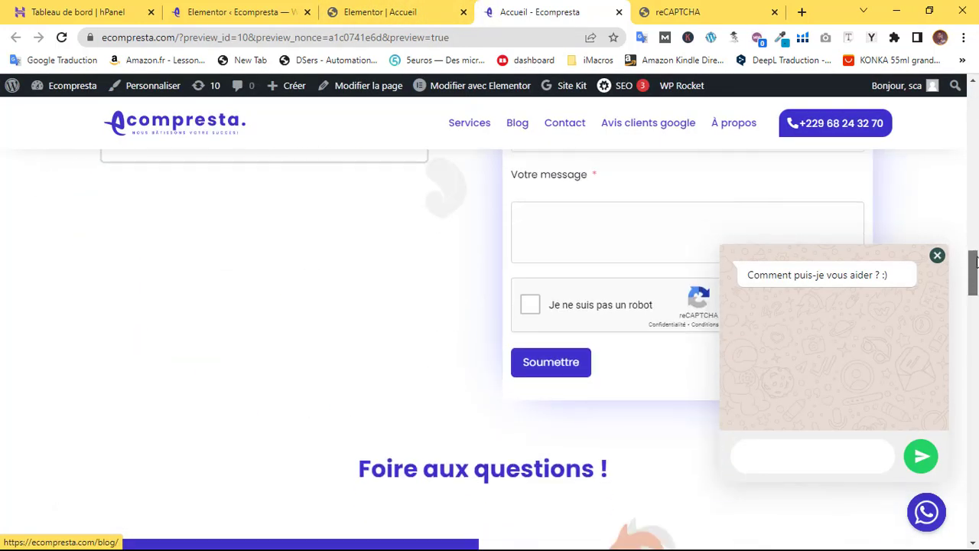
scroll(489, 344, up, 7)
scroll(678, 283, down, 4)
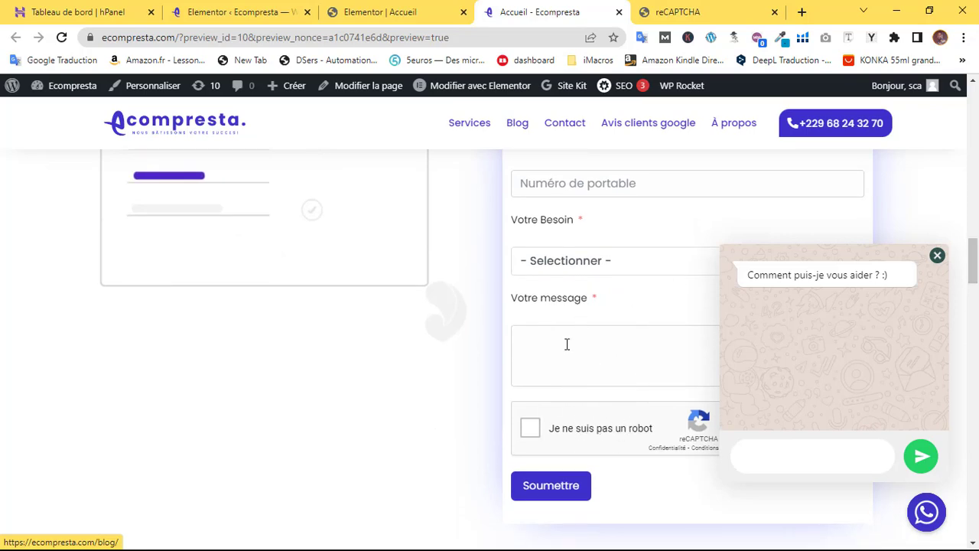
drag(971, 260, 970, 366)
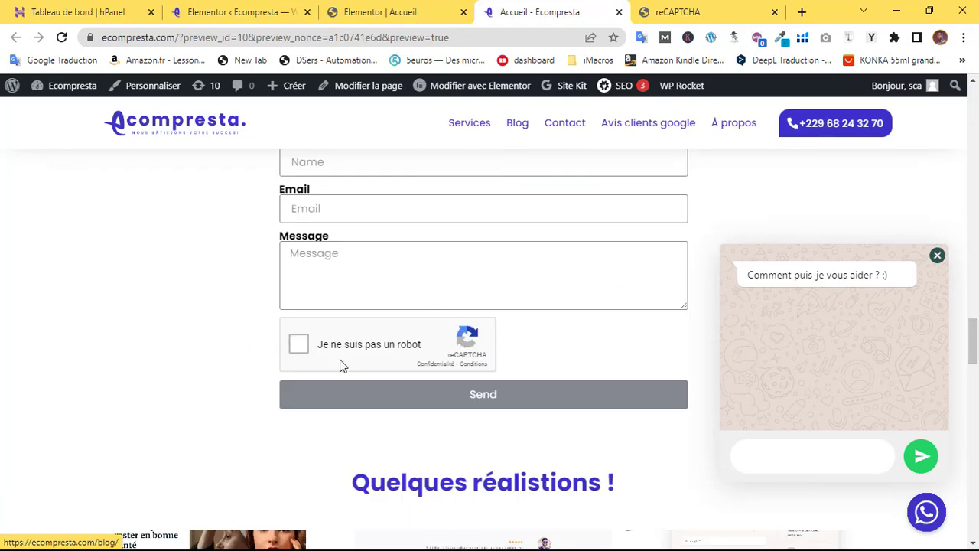
- Test the new form's reCAPTCHA by ticking "Je ne suis pas un robot" and review the form
click(298, 344)
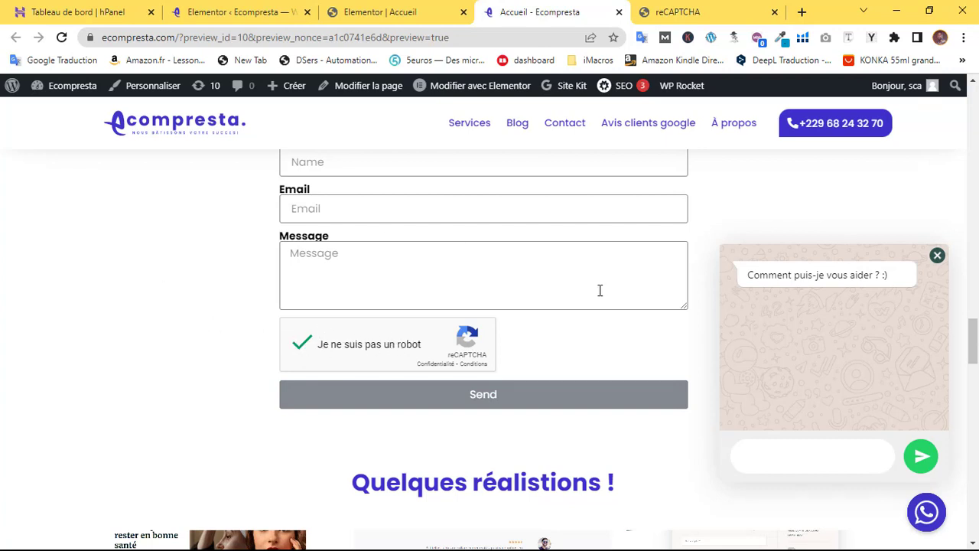
scroll(599, 289, up, 3)
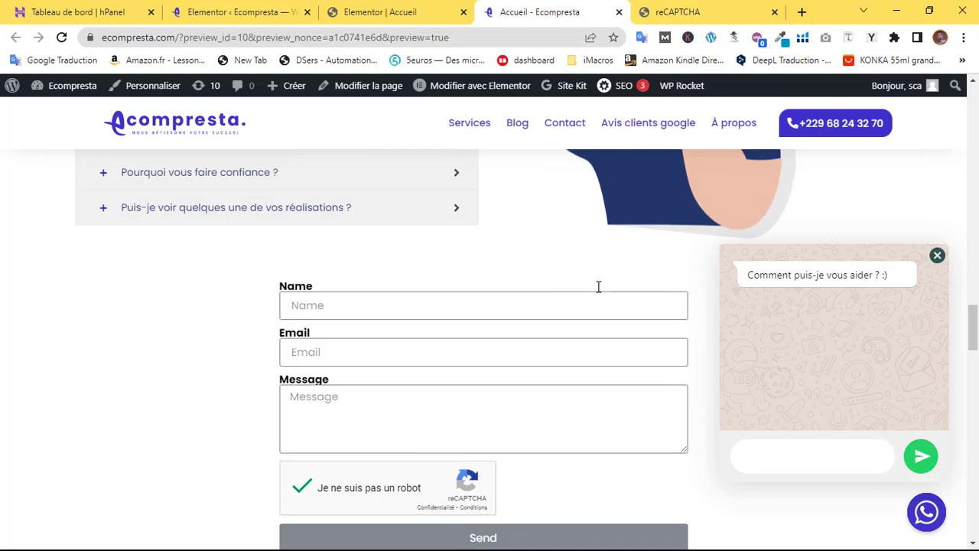
scroll(598, 287, down, 2)
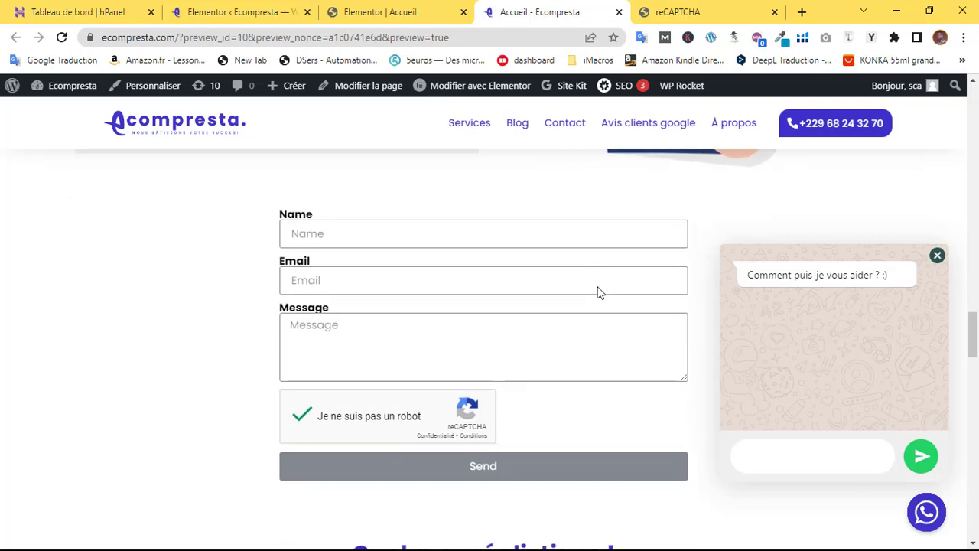